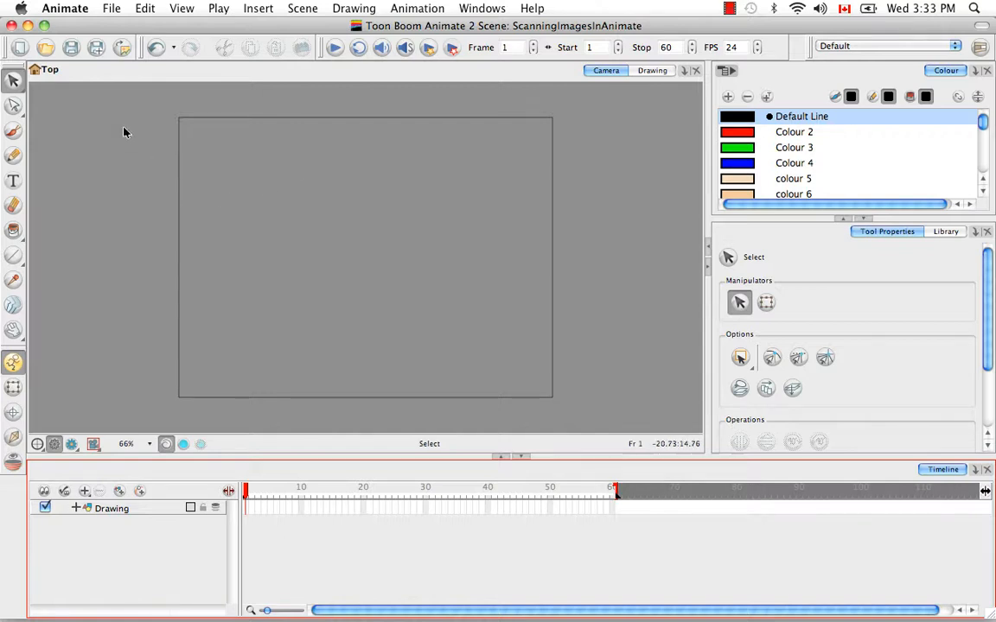
Start acquiring an image from TWAIN with HPScan as the scanner.
left_click(112, 10)
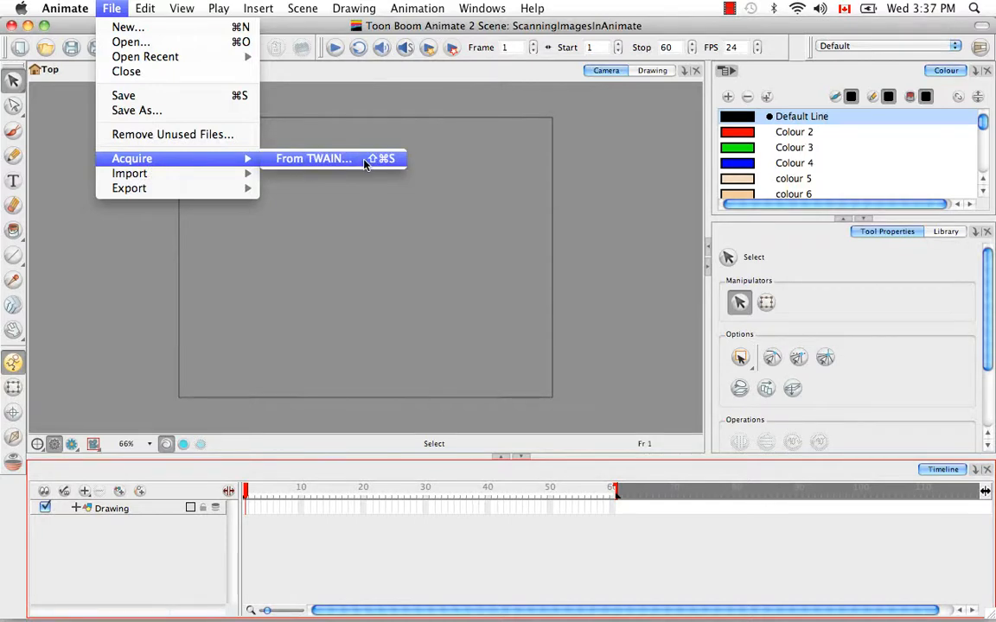
left_click(365, 163)
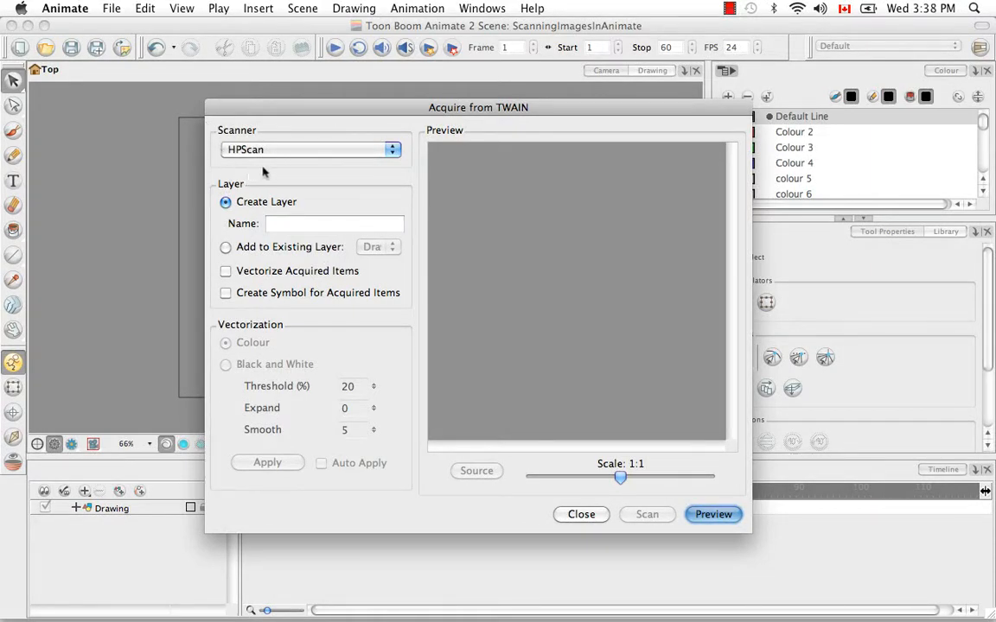
left_click(394, 150)
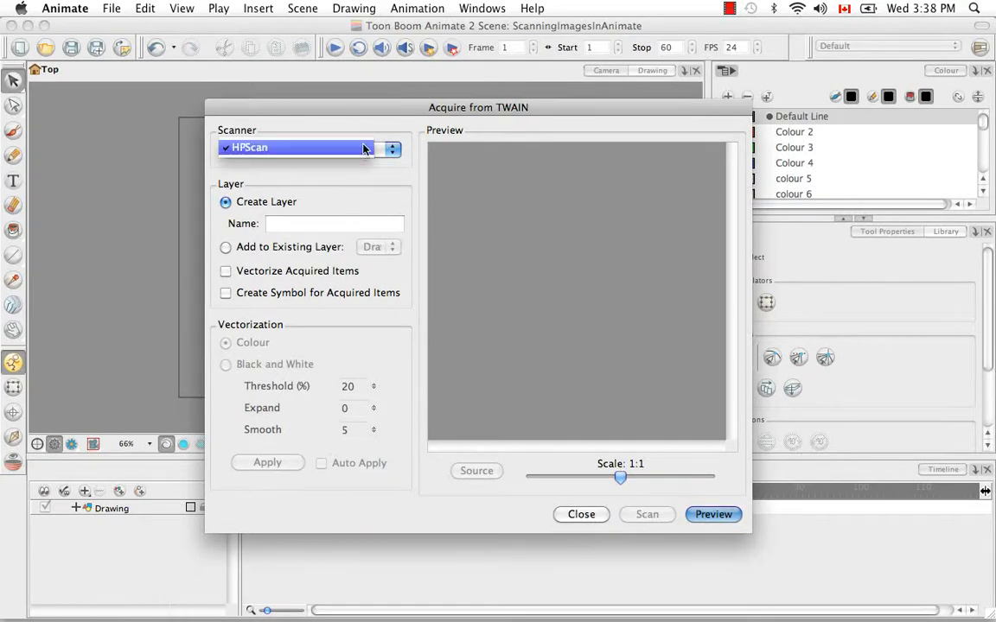
left_click(370, 136)
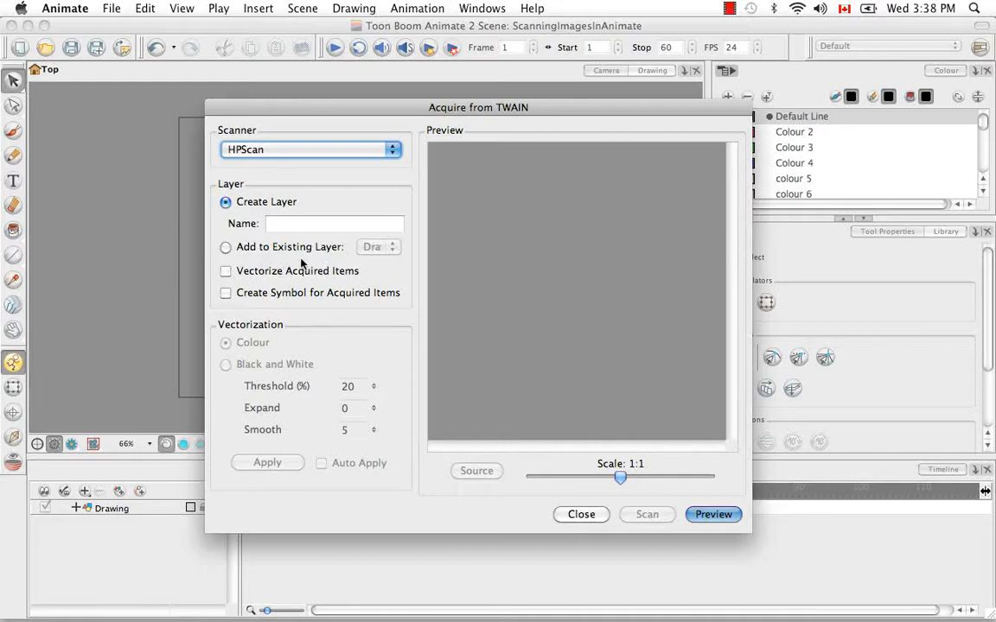
Name the new layer VectorizedColour and enable colour vectorization of the acquired items.
key("Tab")
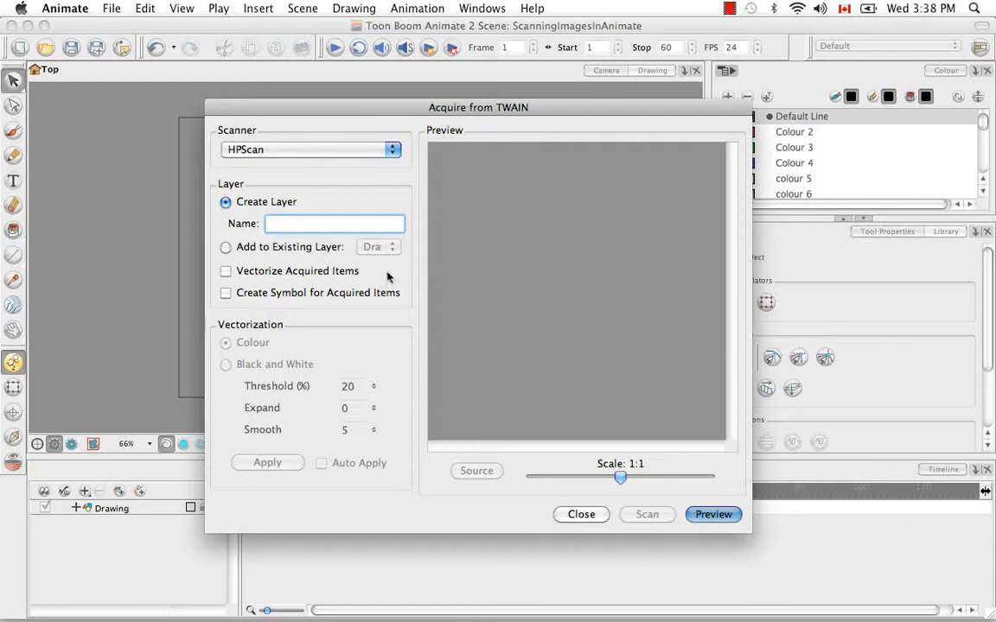
type("Vectorized")
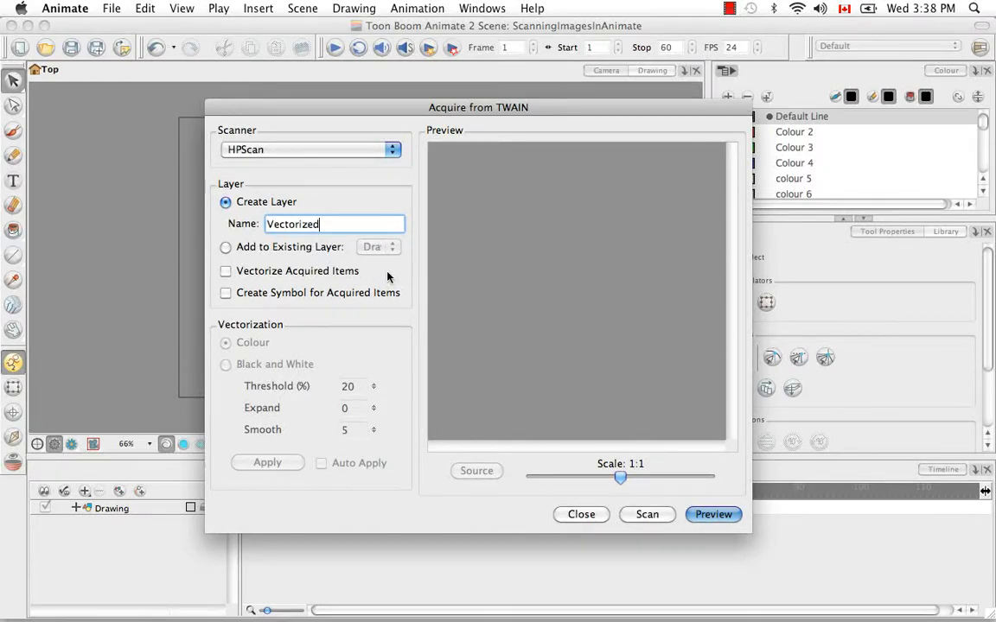
type("Colour")
left_click(226, 271)
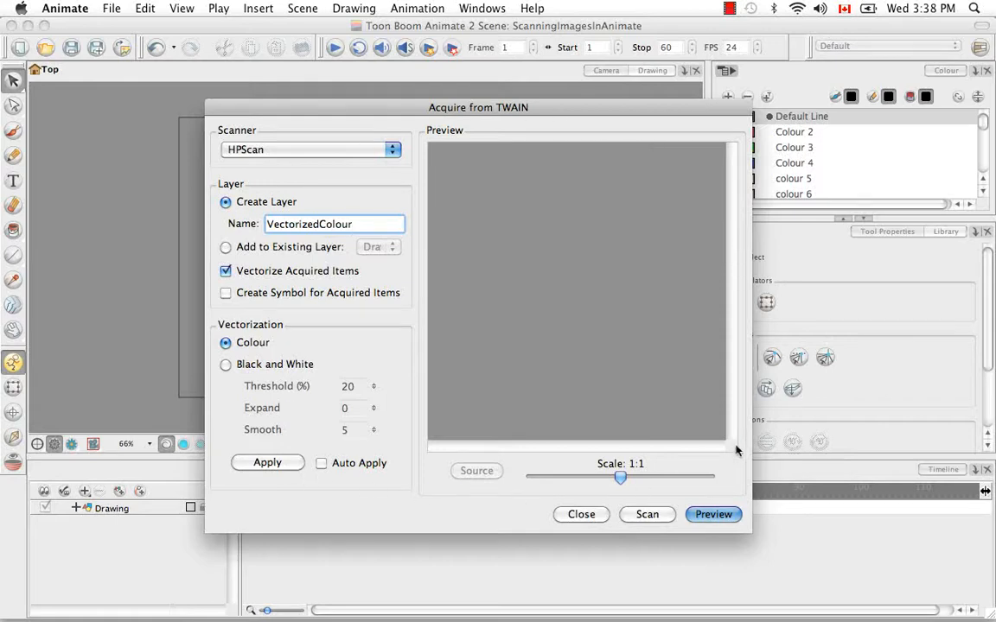
Preview the drawing with the Pictures scan profile and return the image to the acquire dialog.
left_click(714, 515)
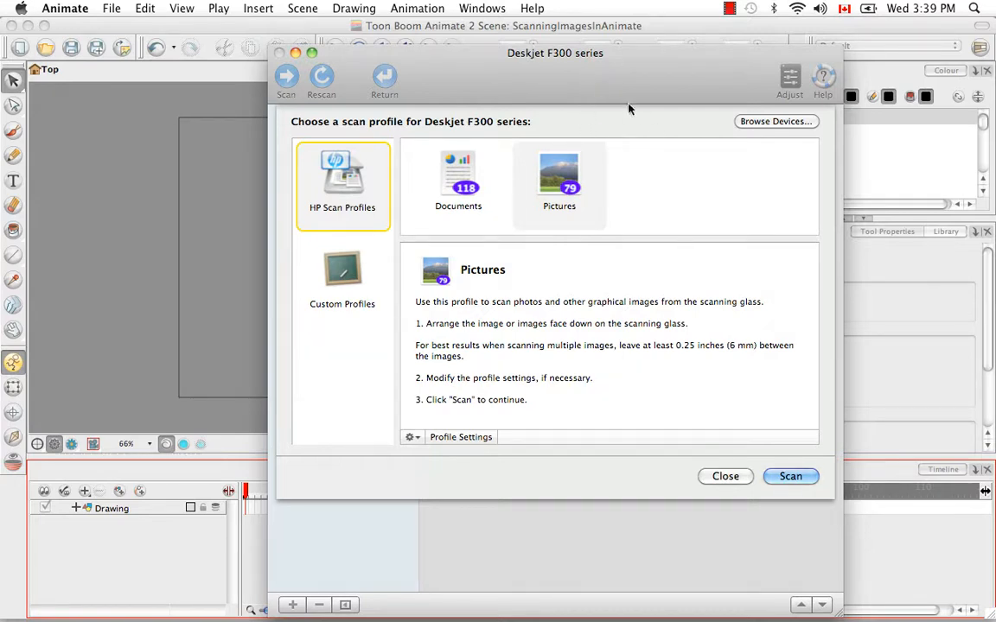
left_click(567, 179)
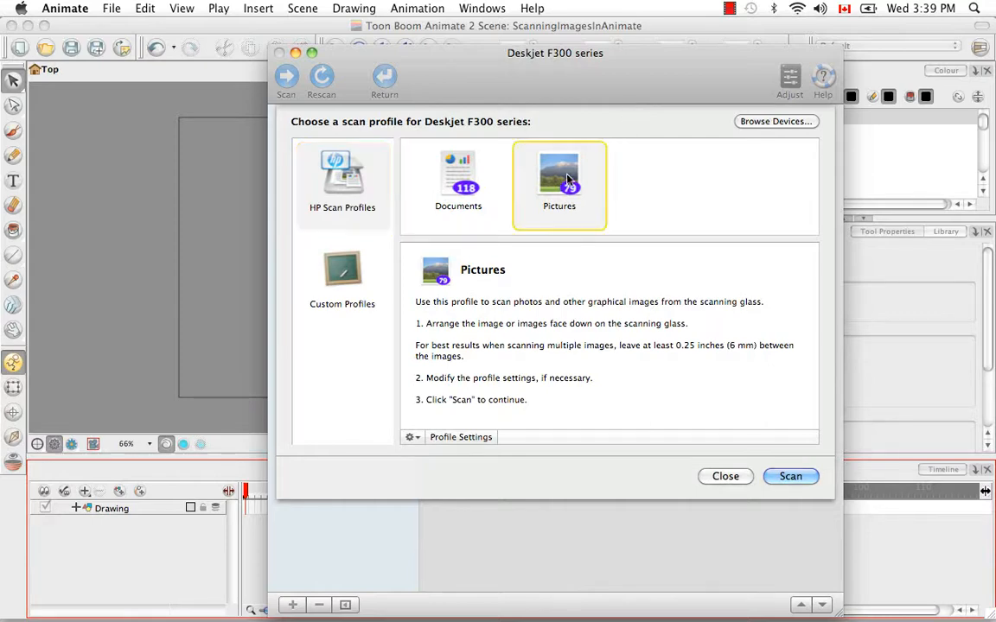
left_click(786, 476)
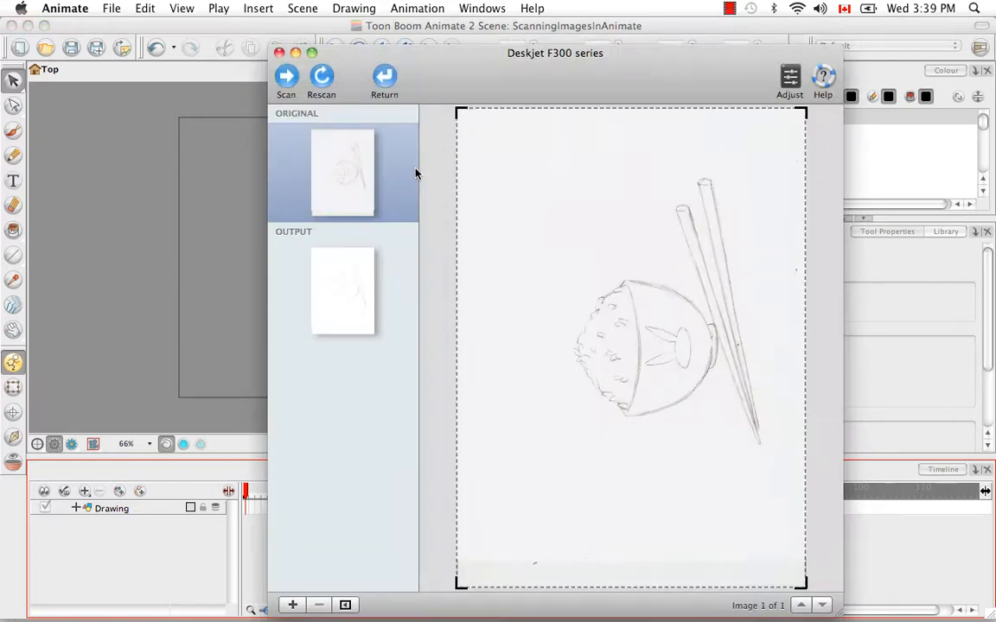
left_click(386, 88)
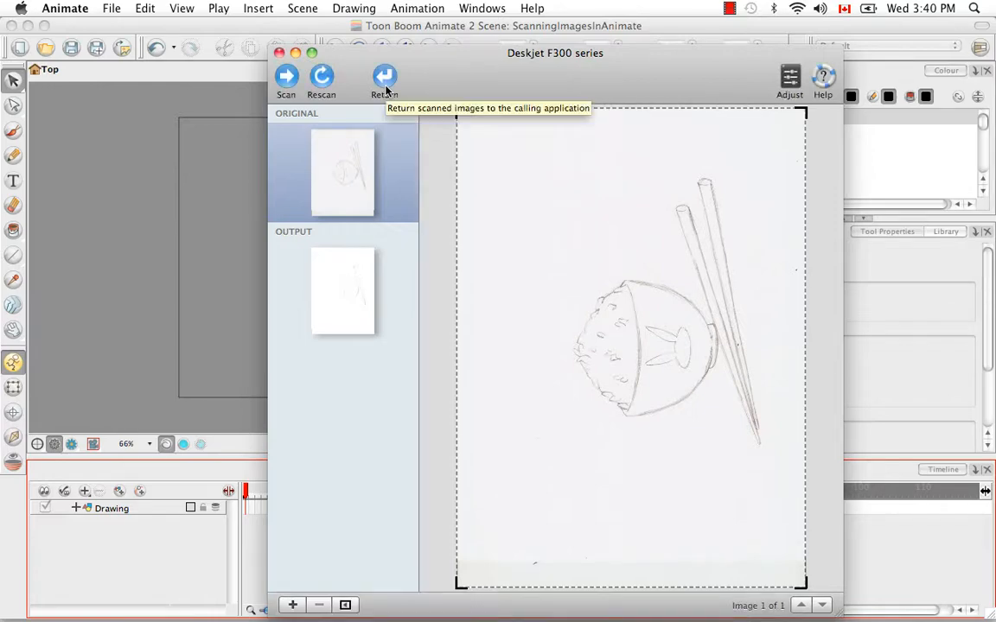
left_click(279, 54)
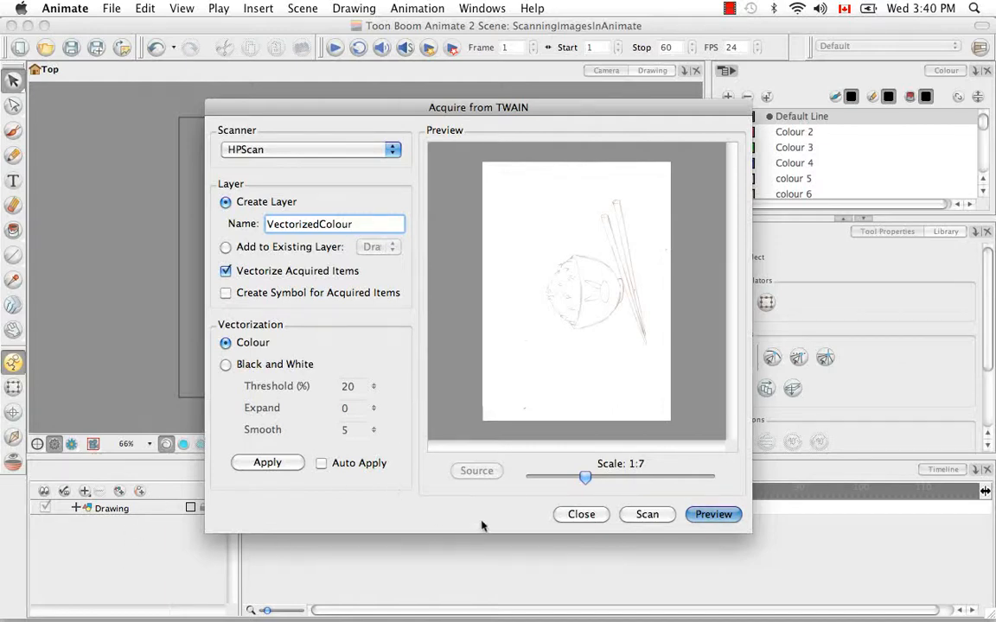
Scan the drawing into the VectorizedColour layer with the Pictures profile and return it to the scene.
left_click(644, 516)
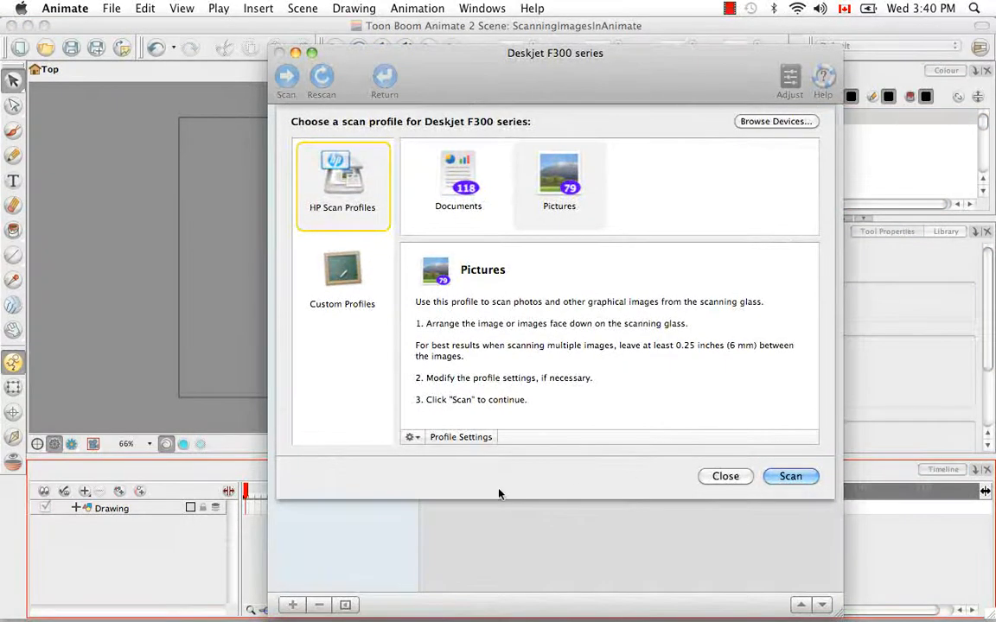
left_click(523, 202)
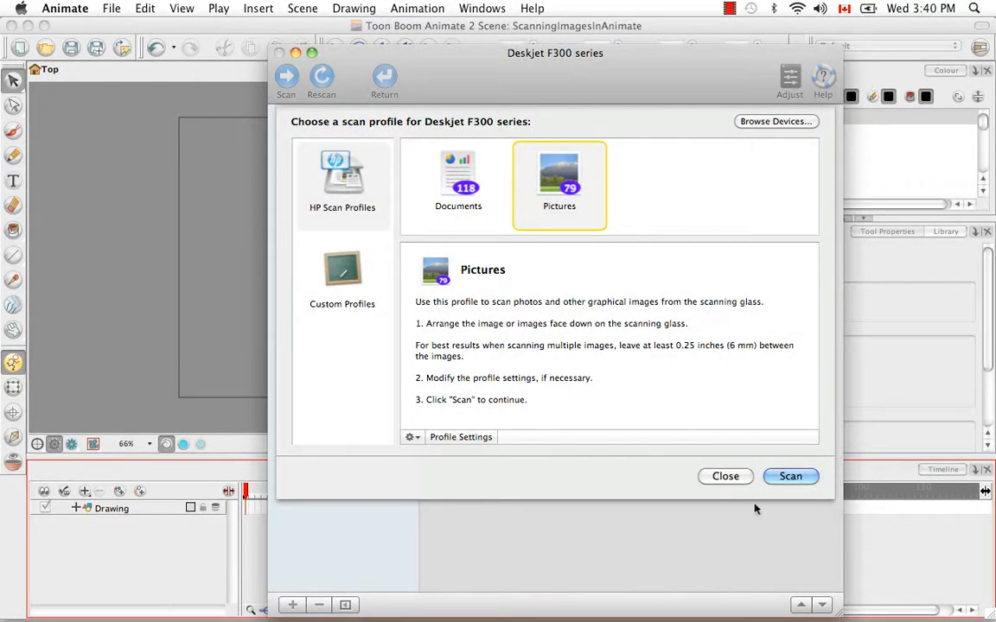
left_click(794, 478)
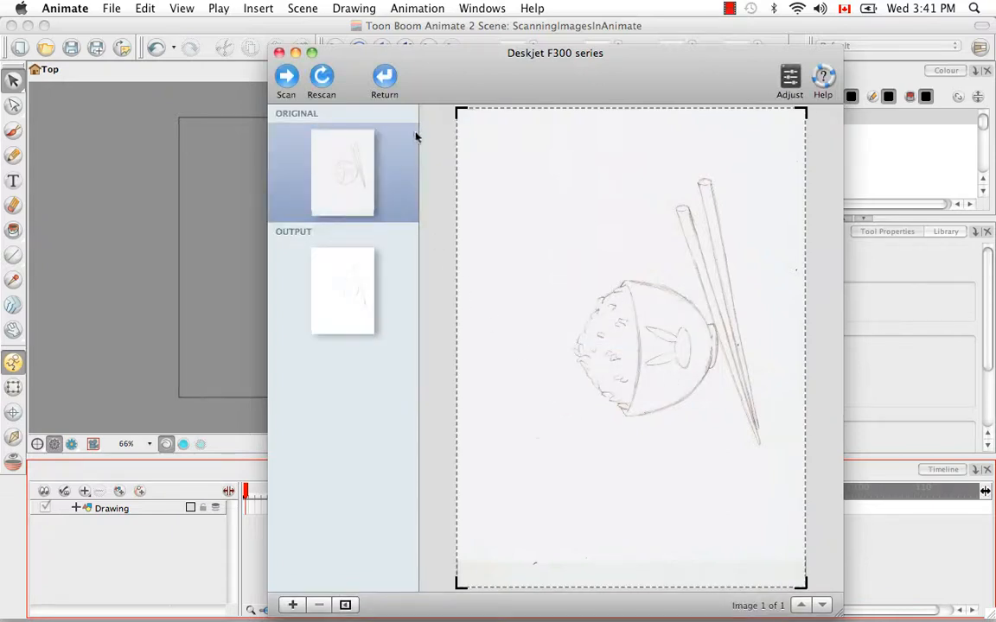
left_click(385, 80)
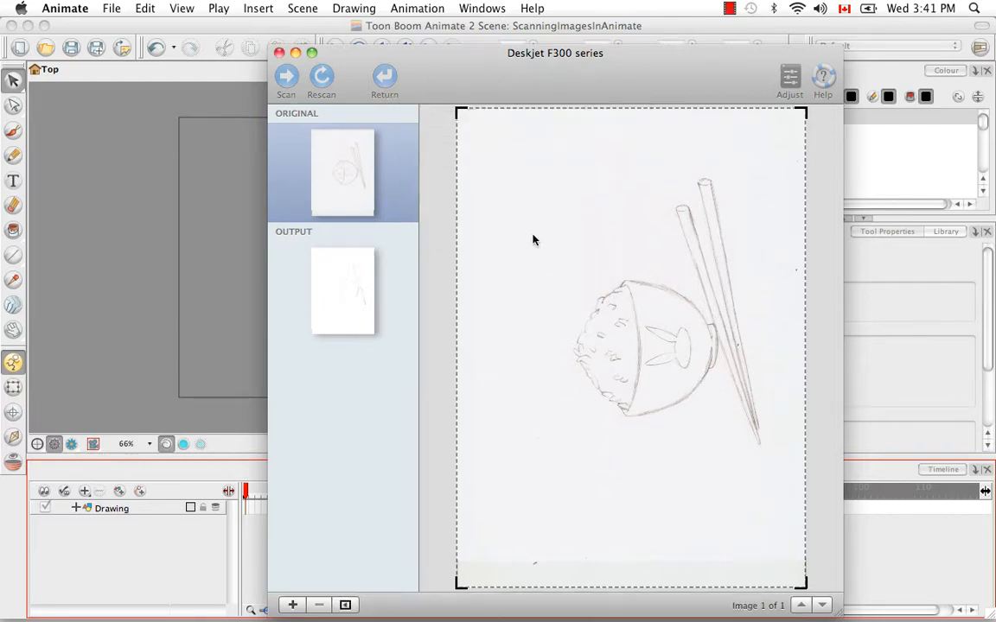
left_click(280, 53)
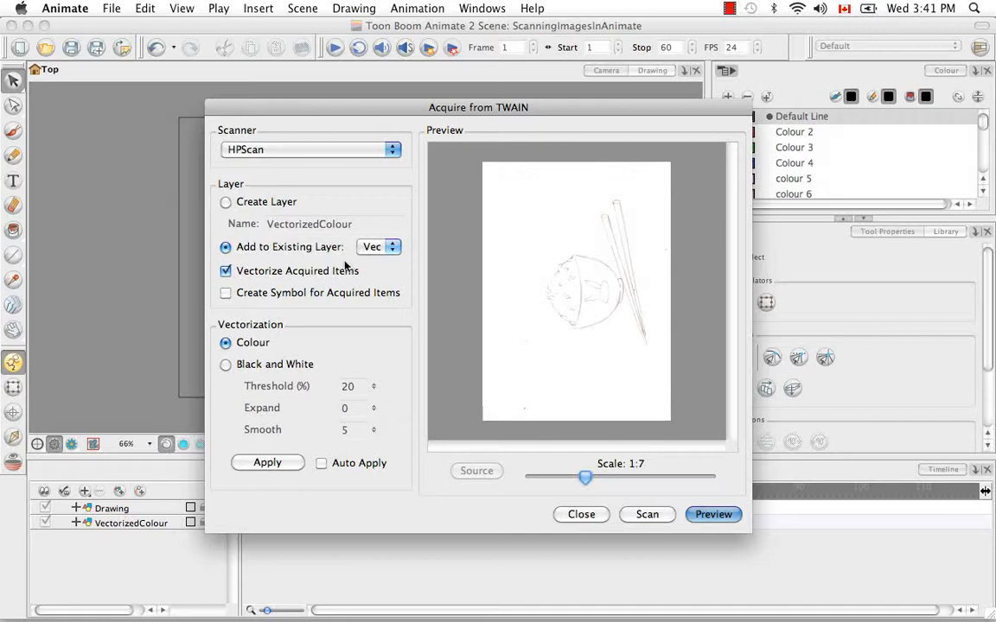
Set the next scan to create a layer named VectorizedBW with Black and White vectorization.
left_click(225, 204)
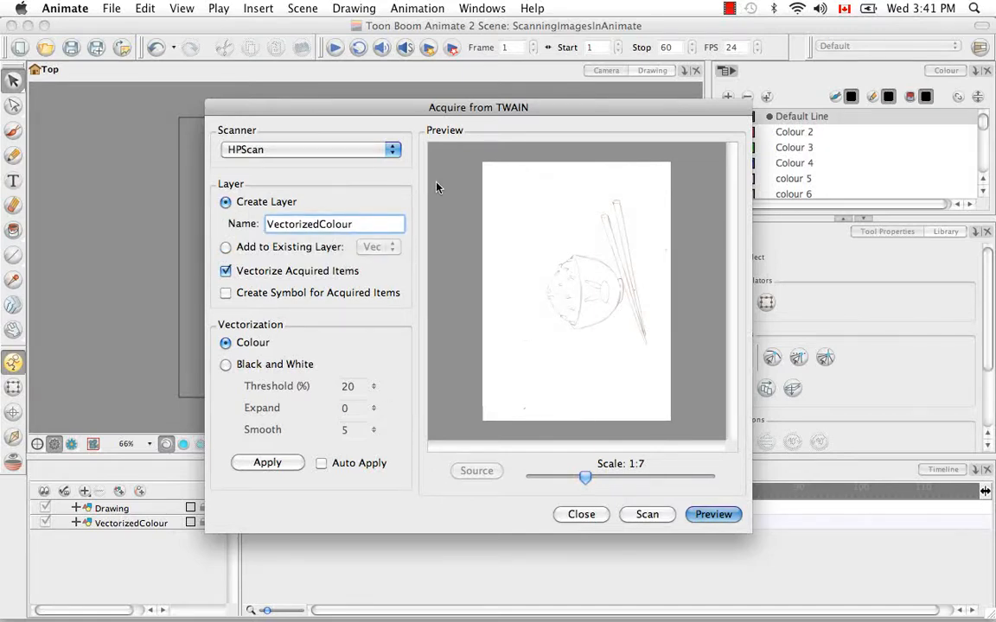
key("BackSpace")
key("BackSpace")
key("BackSpace")
key("BackSpace")
key("BackSpace")
key("BackSpace")
type("BW")
left_click(225, 365)
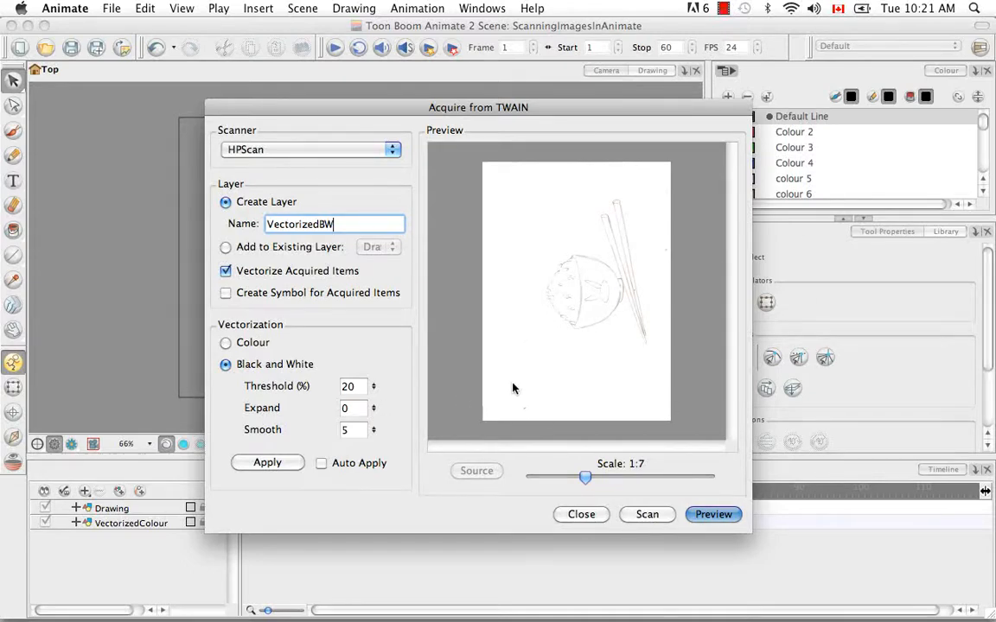
Set the vectorization threshold to 0% and expand to 1, and apply them to the preview.
key("Tab")
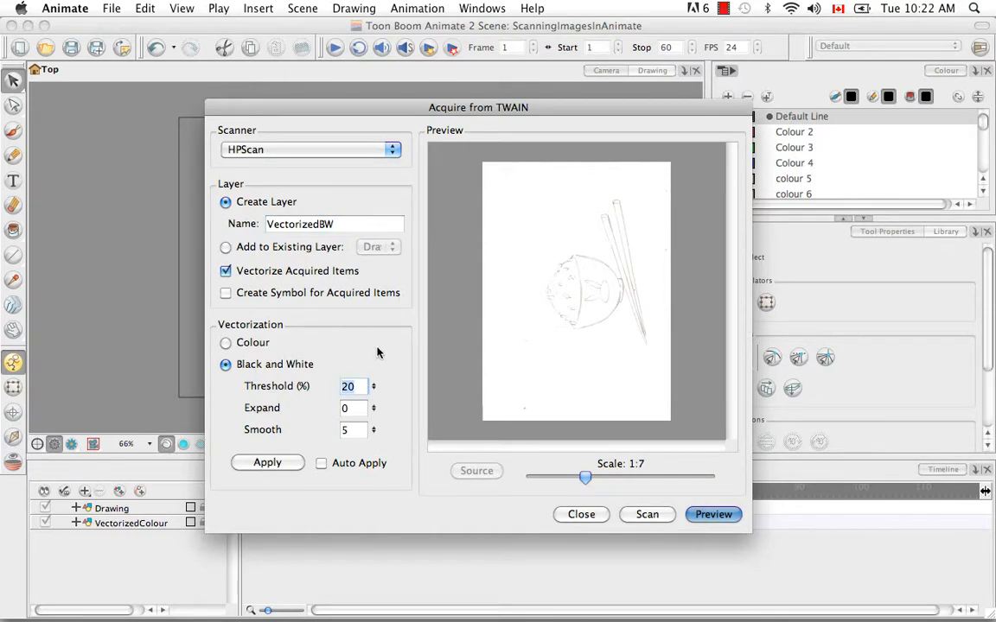
key("BackSpace")
left_click(350, 408)
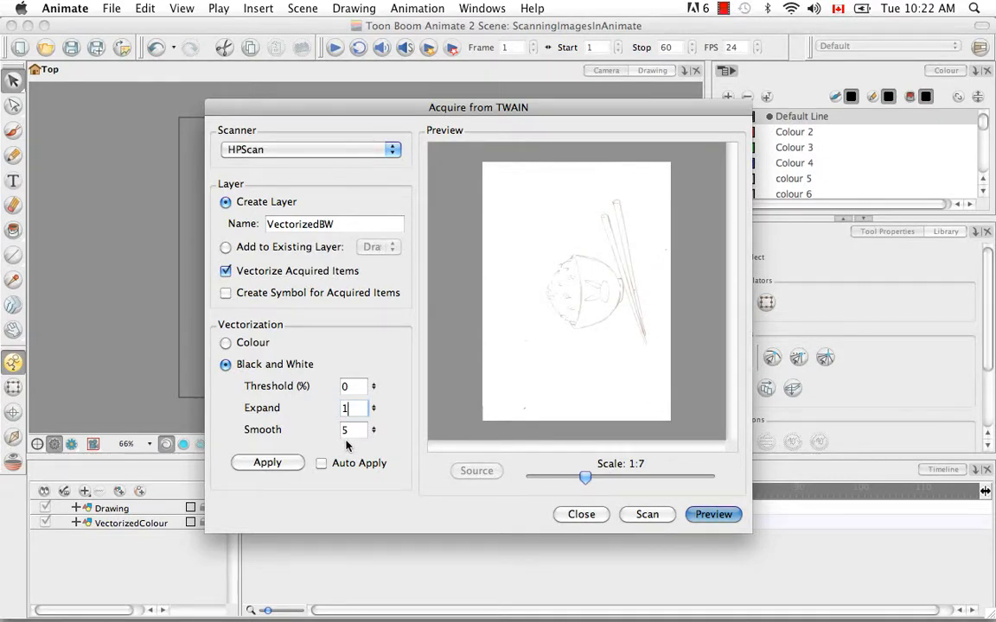
left_click(293, 461)
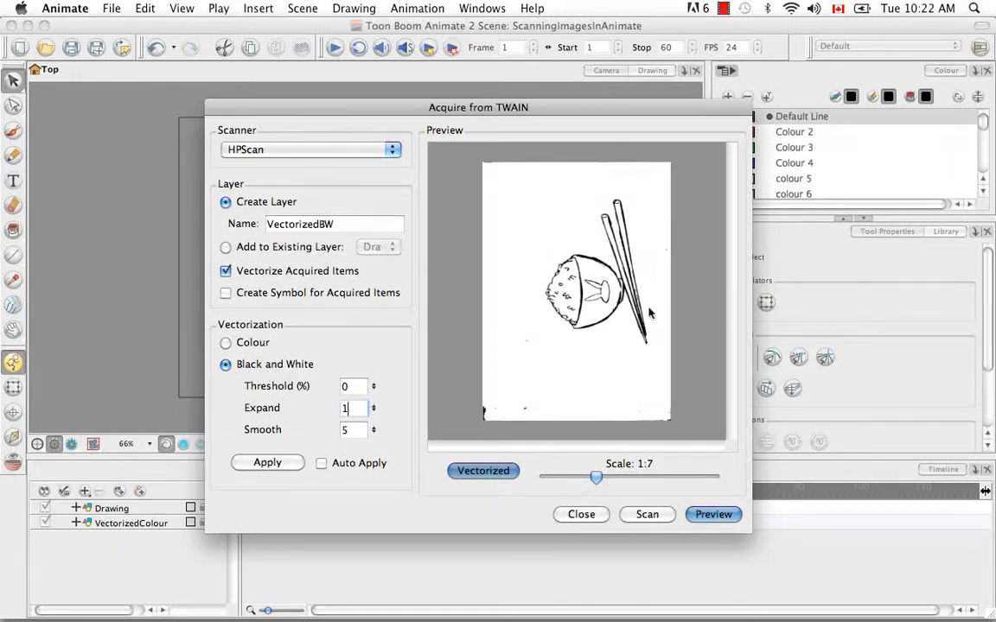
Compare the source and vectorized previews at 1:7 and 1:6 scale, briefly trying Auto Apply.
left_click(469, 475)
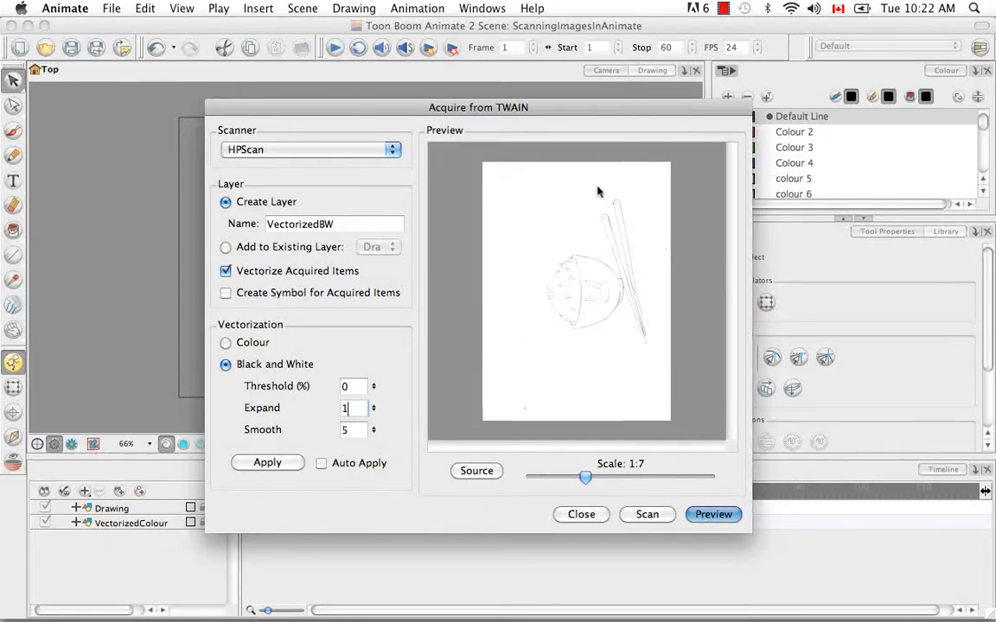
left_click(481, 471)
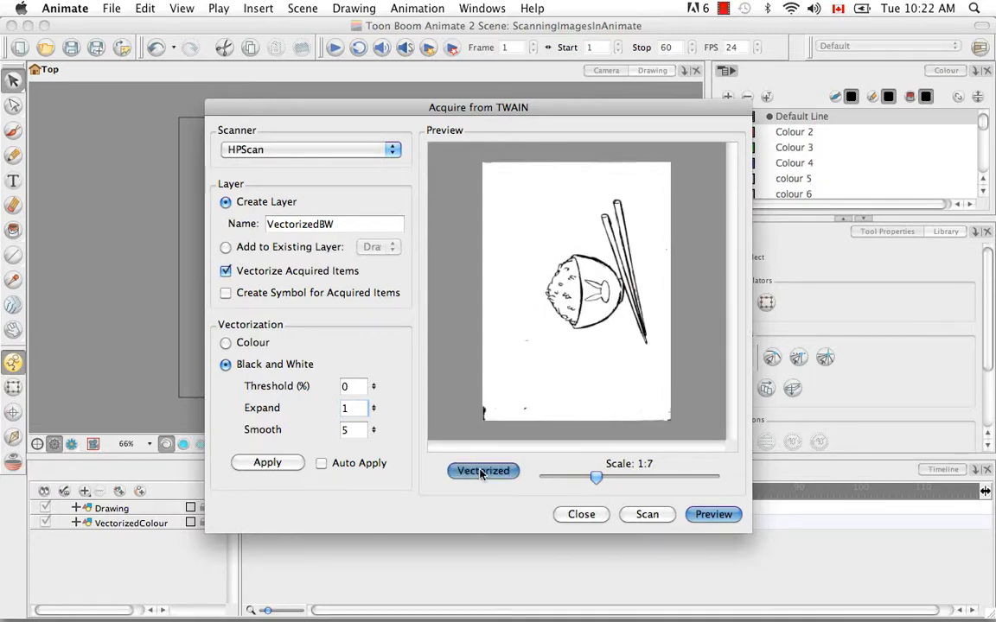
left_click(481, 472)
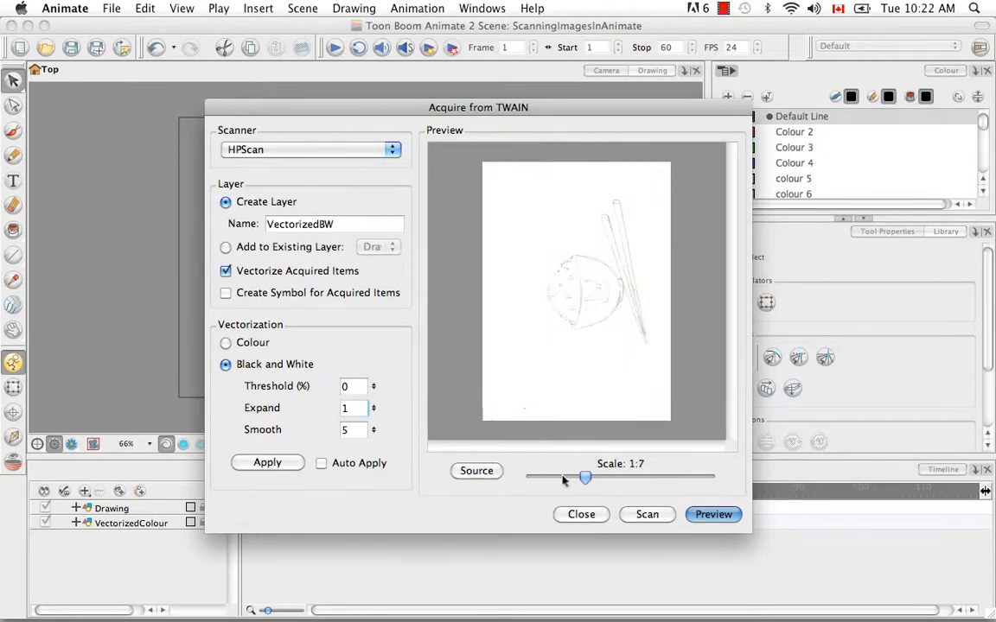
mouse_move(585, 480)
left_mouse_down()
mouse_move(619, 479)
mouse_move(591, 479)
left_mouse_up()
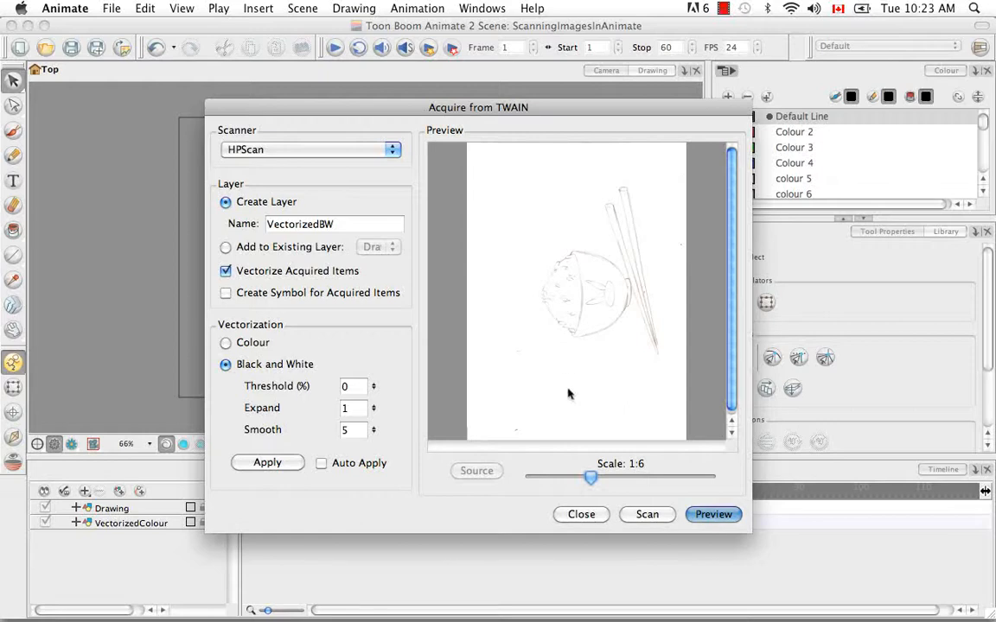
left_click_drag(590, 476, 584, 480)
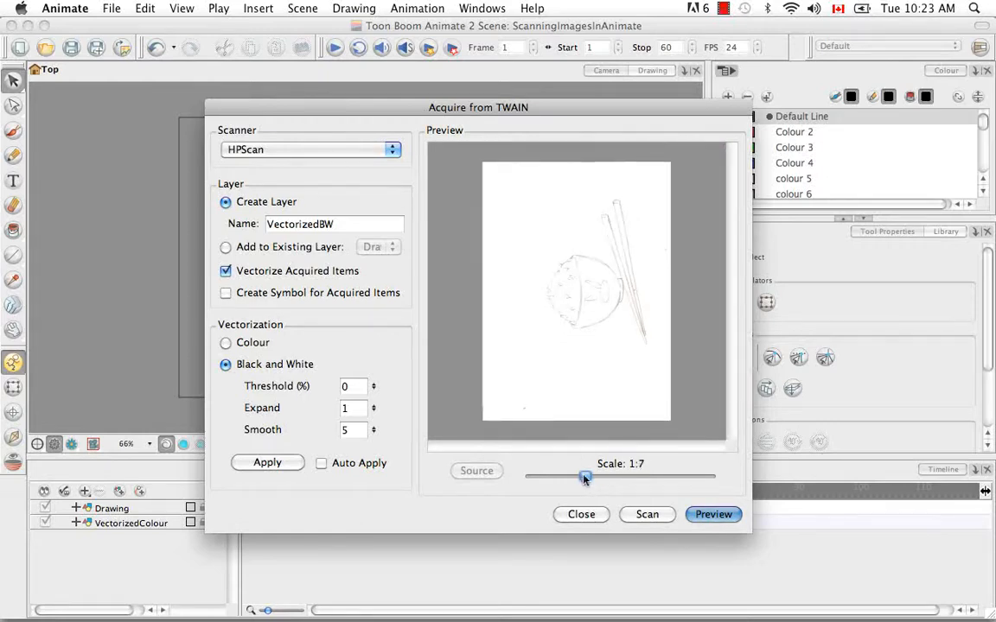
left_click(320, 464)
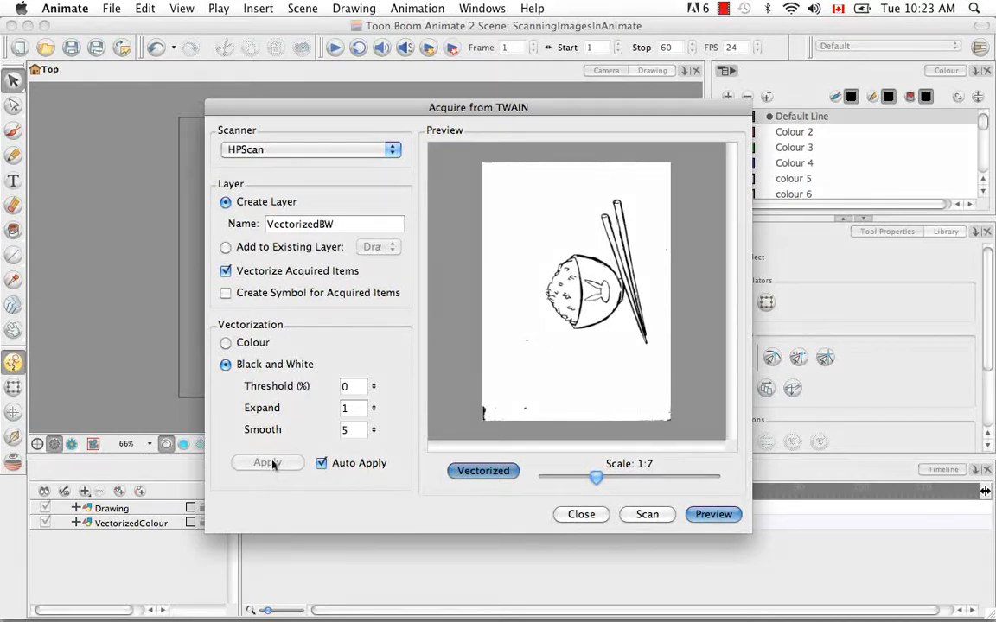
left_click(321, 465)
Scan the drawing into the VectorizedBW layer using the Pictures profile and return the image.
left_click(647, 515)
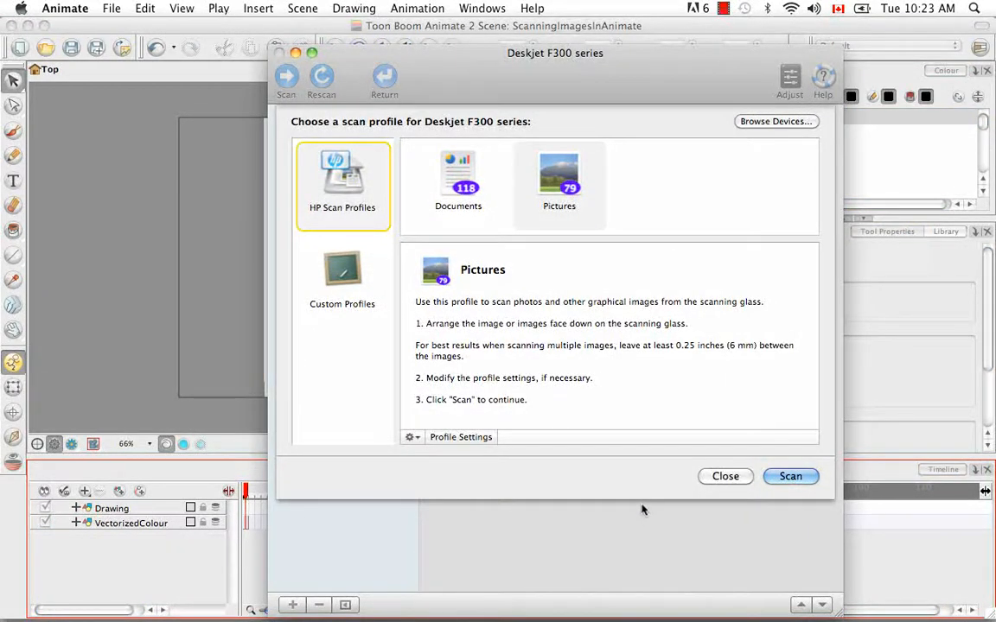
left_click(578, 225)
left_click(790, 476)
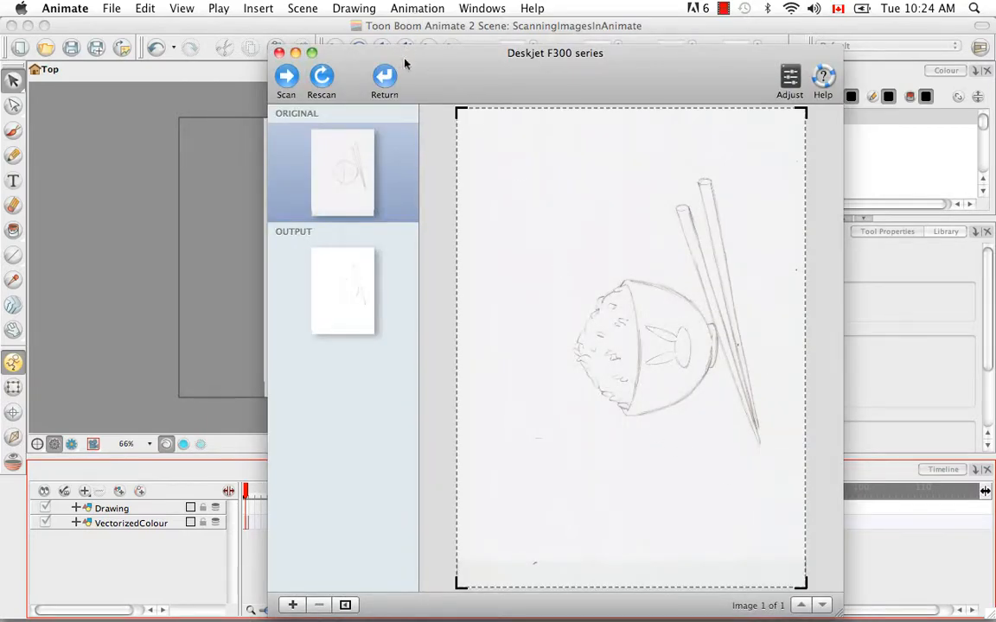
left_click(381, 82)
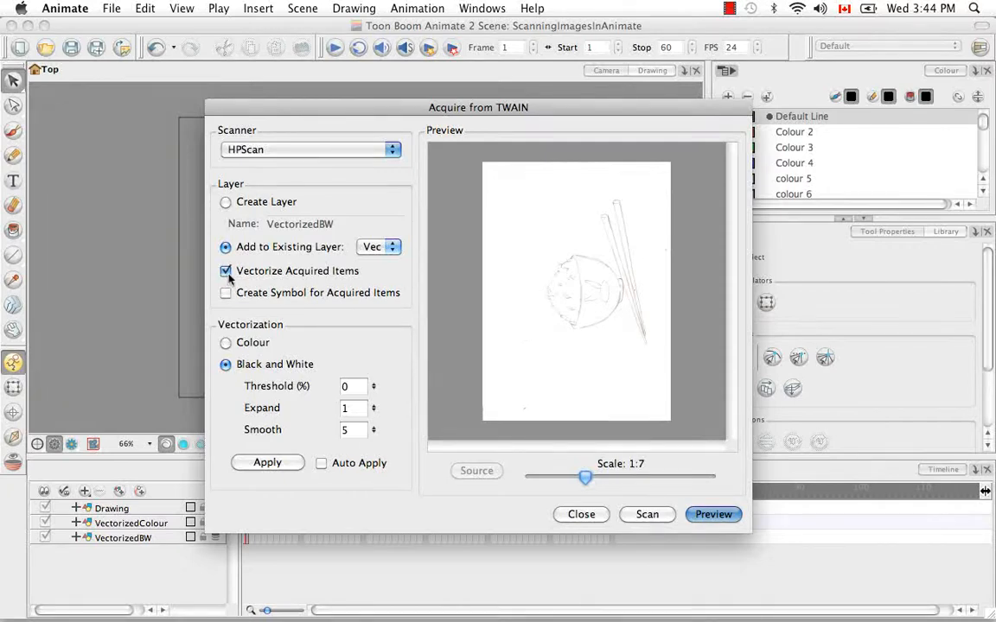
Set the next scan to create a layer named Bitmap, without vectorizing or creating a symbol.
left_click(226, 271)
left_click(225, 200)
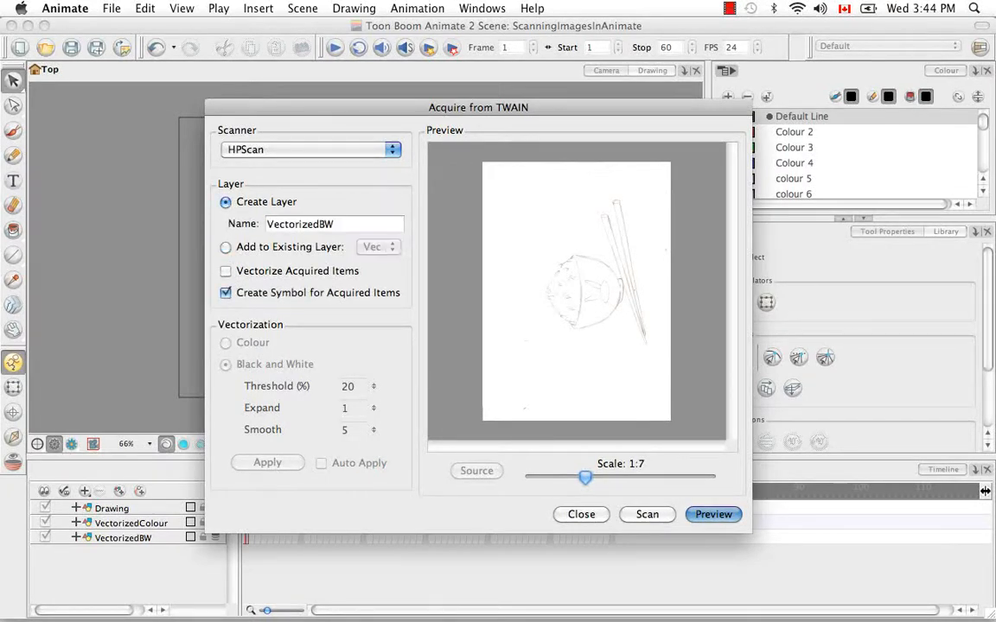
left_click(384, 223)
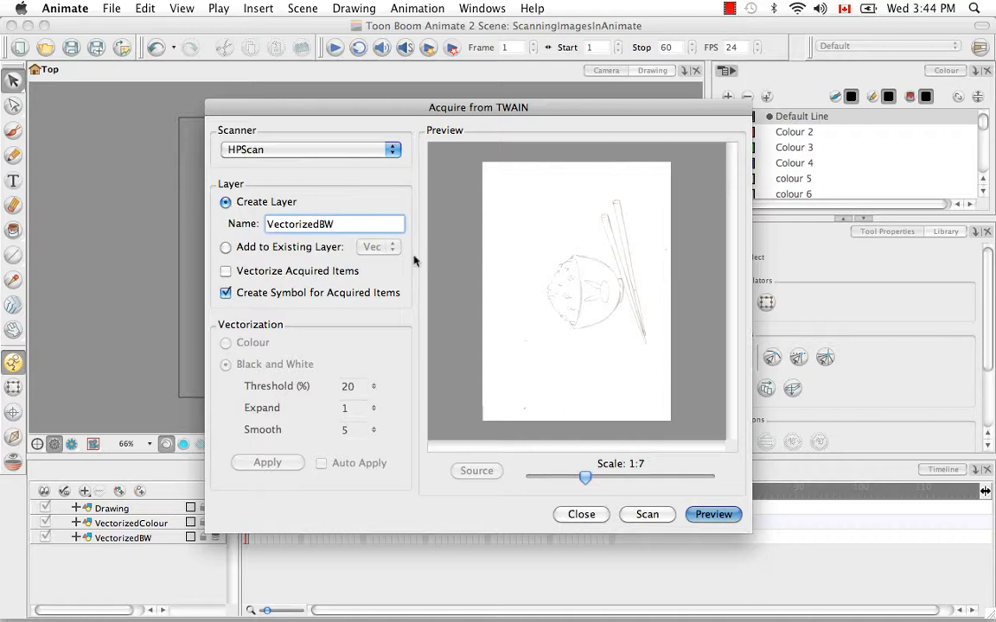
key("BackSpace")
key("BackSpace")
key("BackSpace")
key("BackSpace")
key("BackSpace")
key("BackSpace")
key("BackSpace")
key("BackSpace")
key("BackSpace")
key("BackSpace")
key("BackSpace")
type("Bitmap")
left_click(225, 293)
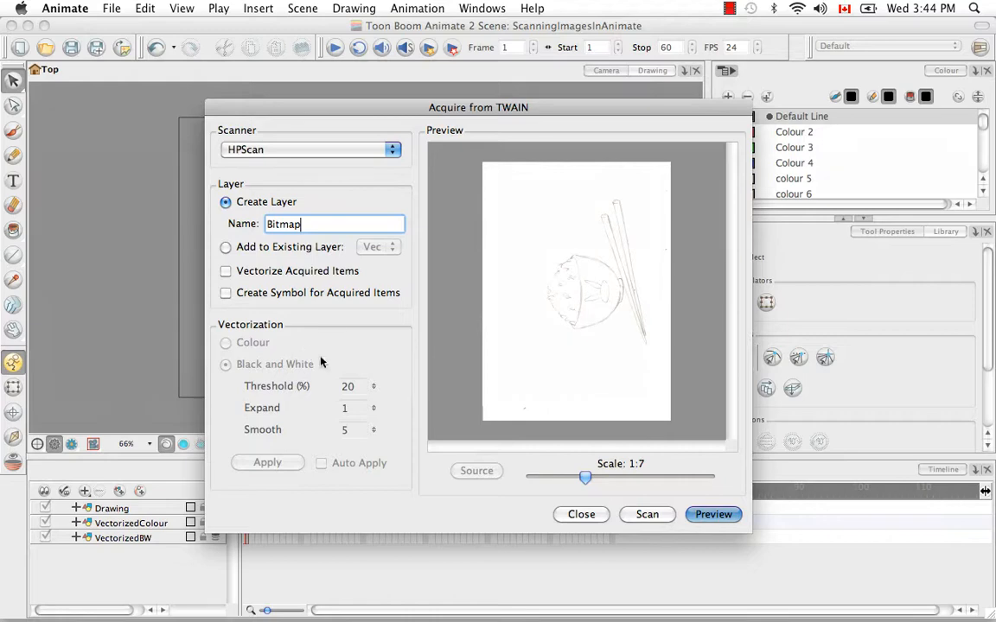
Scan the drawing into the Bitmap layer using the Pictures profile, return the image and close the scanner and acquisition windows.
left_click(647, 514)
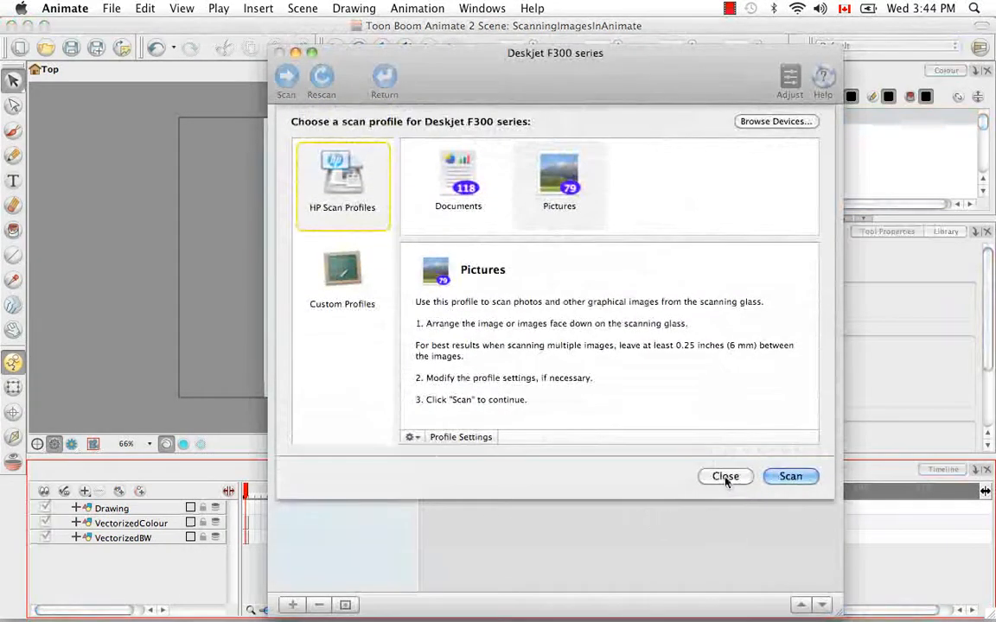
left_click(572, 216)
left_click(785, 476)
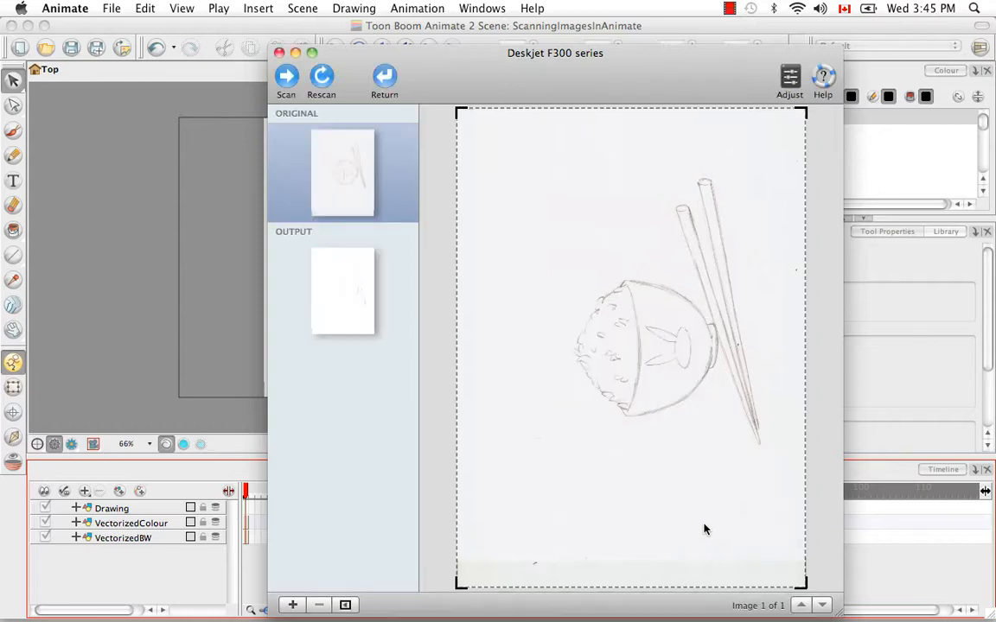
left_click(389, 77)
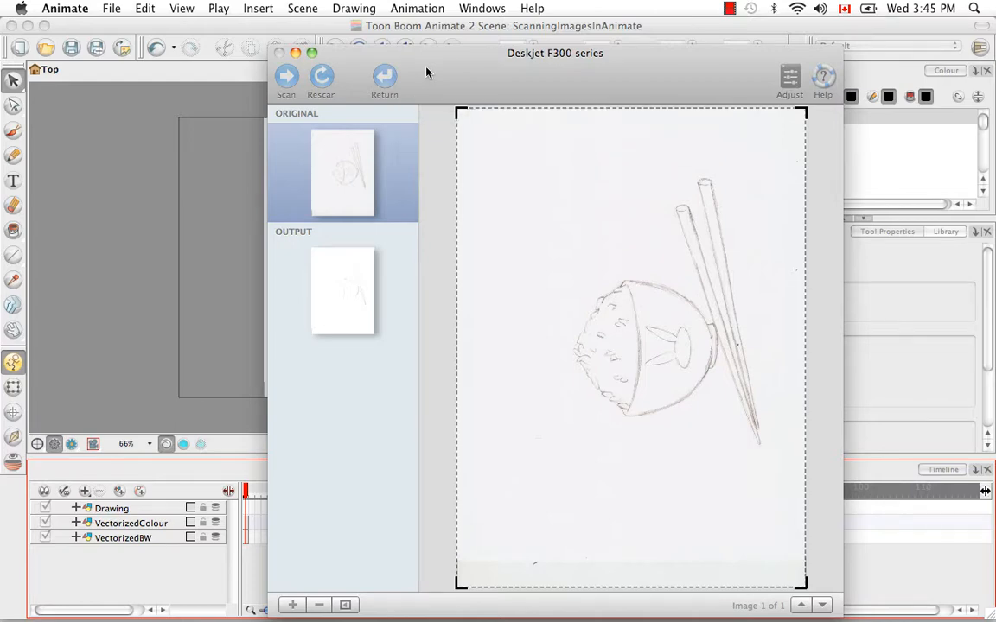
left_click(278, 52)
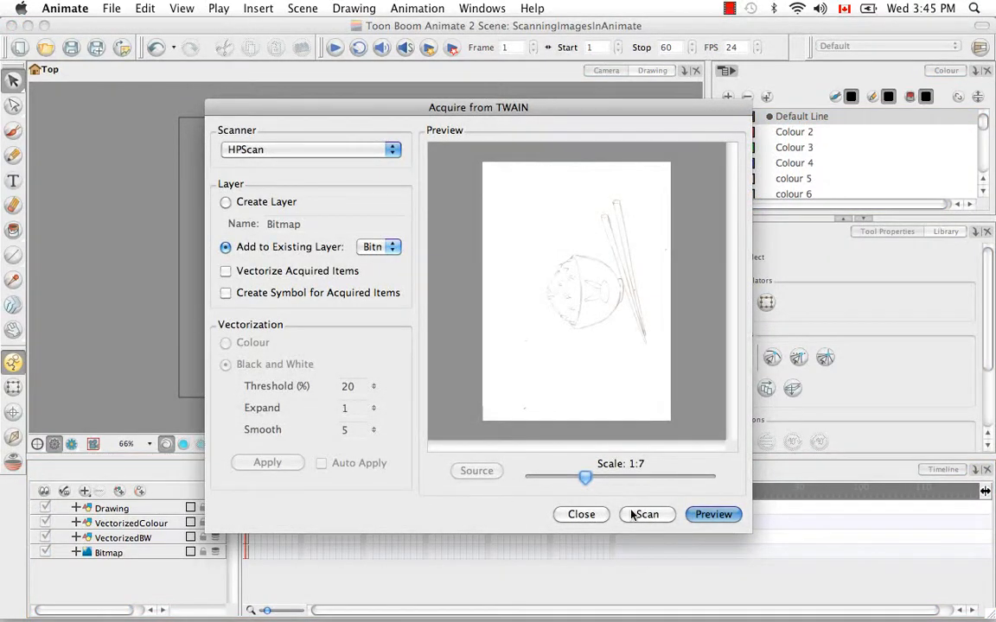
left_click(595, 518)
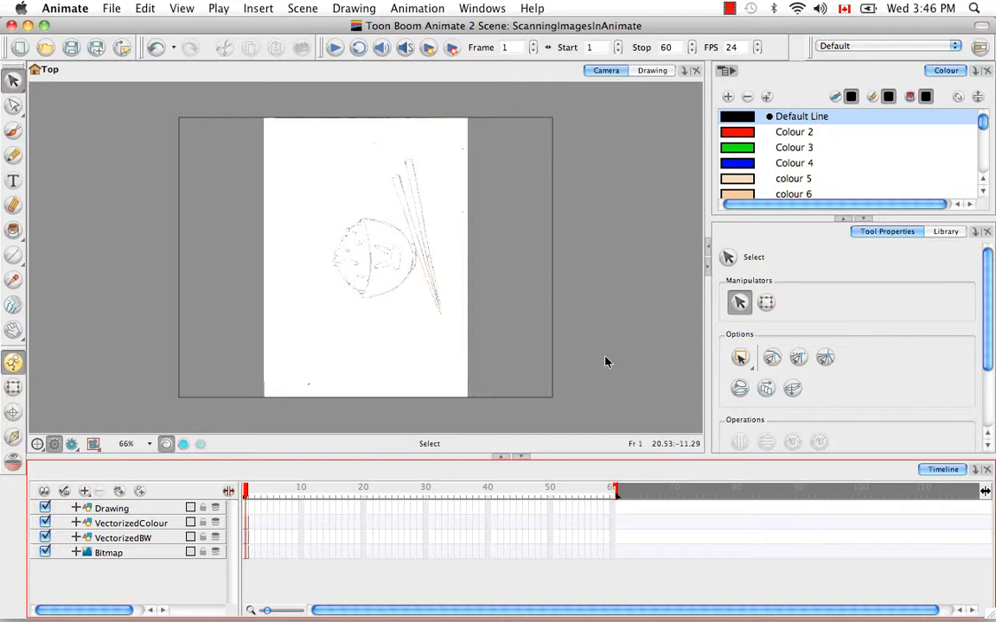
Hide the VectorizedBW and Bitmap layers and rotate the VectorizedColour drawing 90° clockwise so the bowl stands upright.
left_click(164, 525)
left_click(46, 536)
left_click(46, 552)
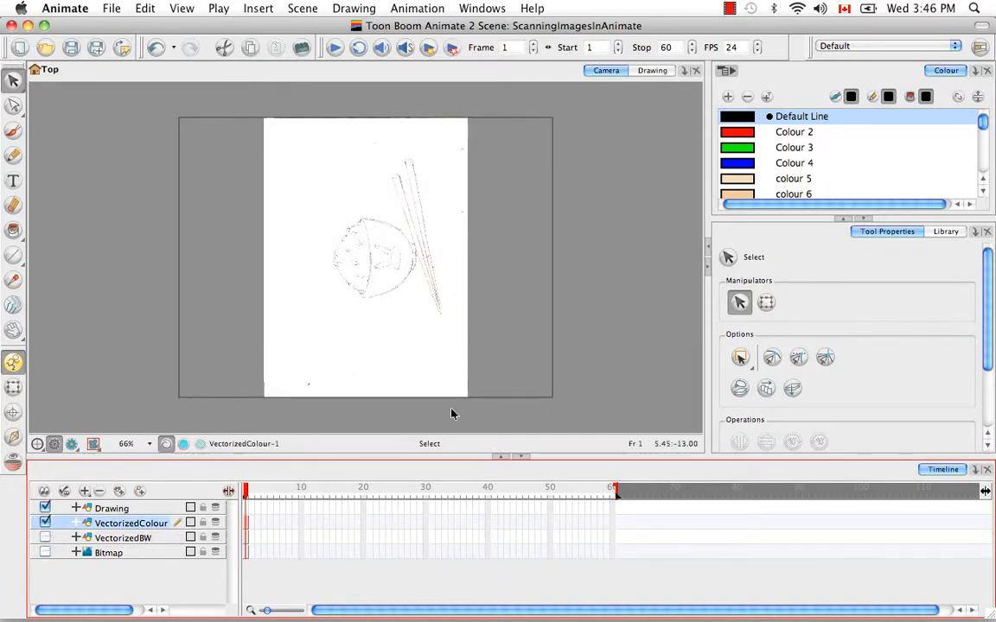
left_click(403, 320)
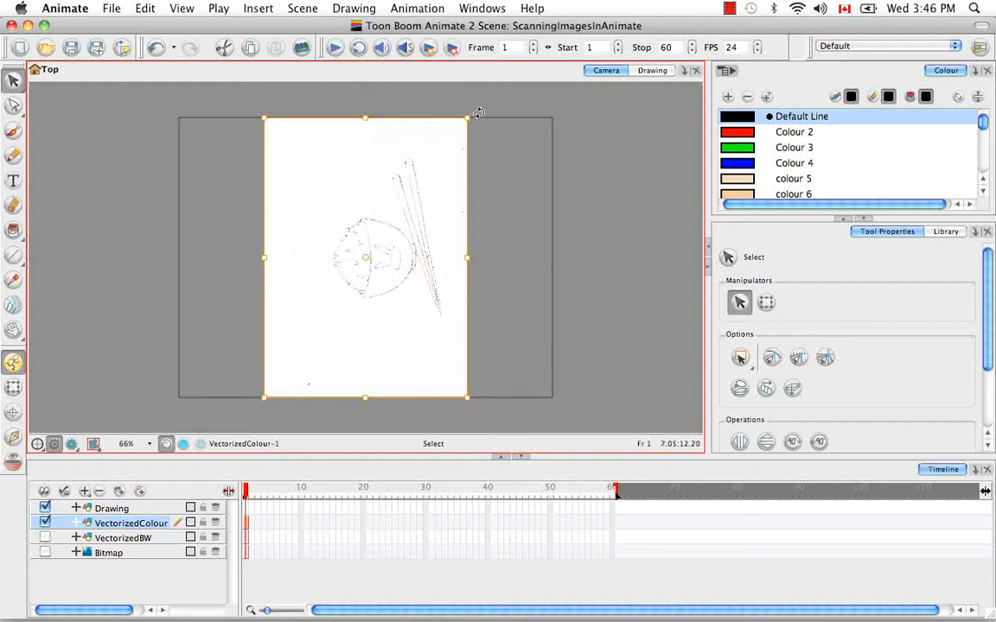
left_click_drag(479, 113, 589, 395)
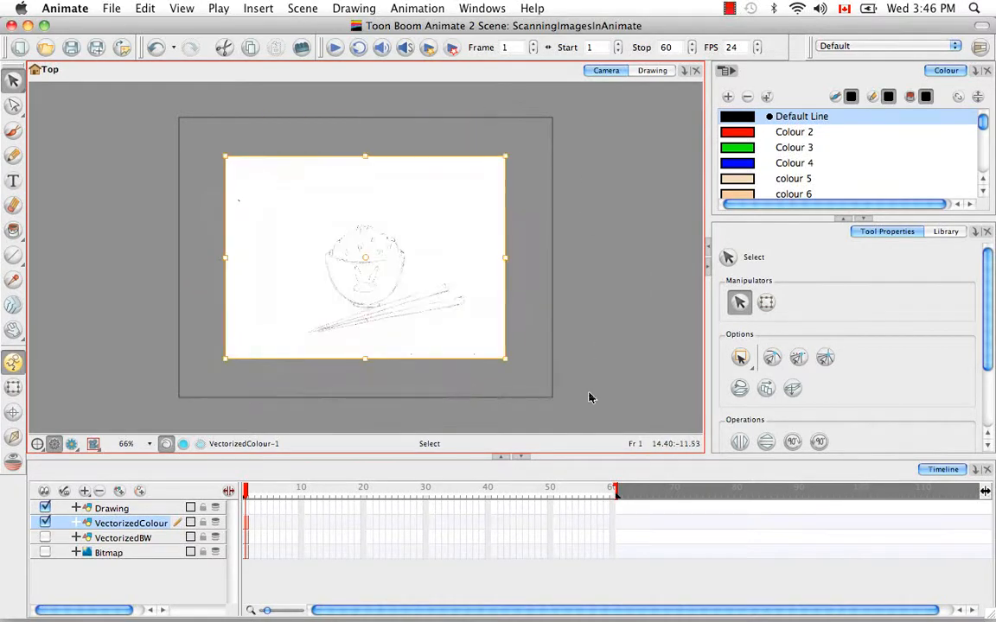
left_click(507, 327)
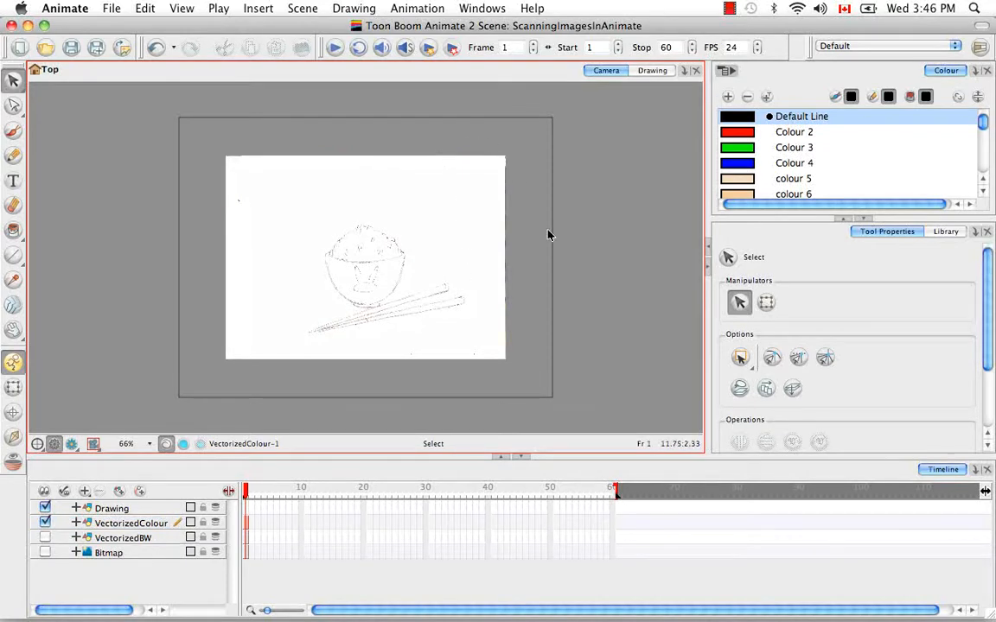
Examine the colour-vectorized pencil lines up close, with the whole drawing selected.
key("2")
key("2")
key("2")
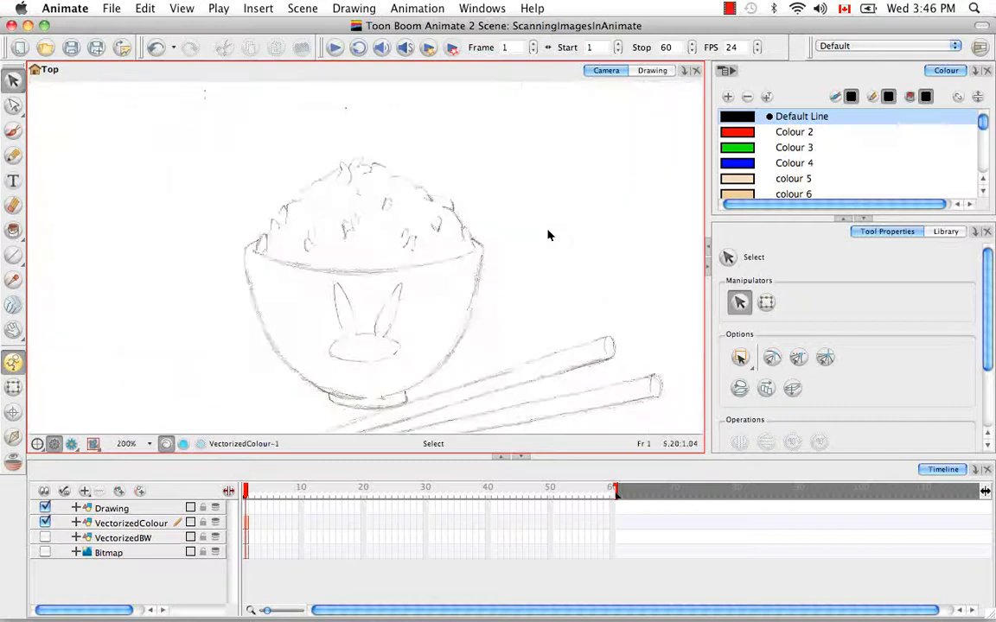
key("super+a")
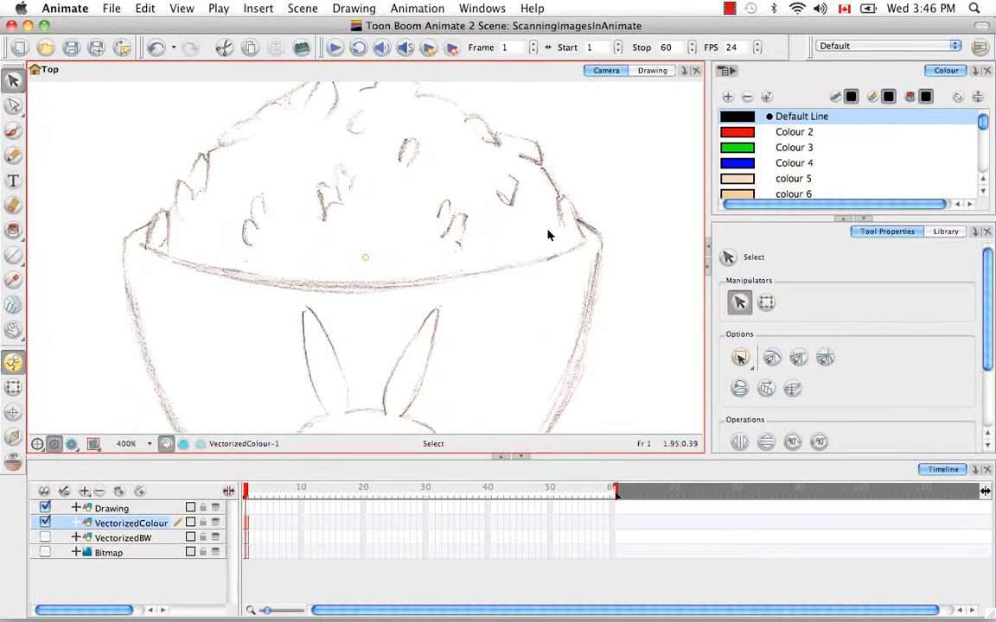
key("1")
key("1")
key("1")
key("1")
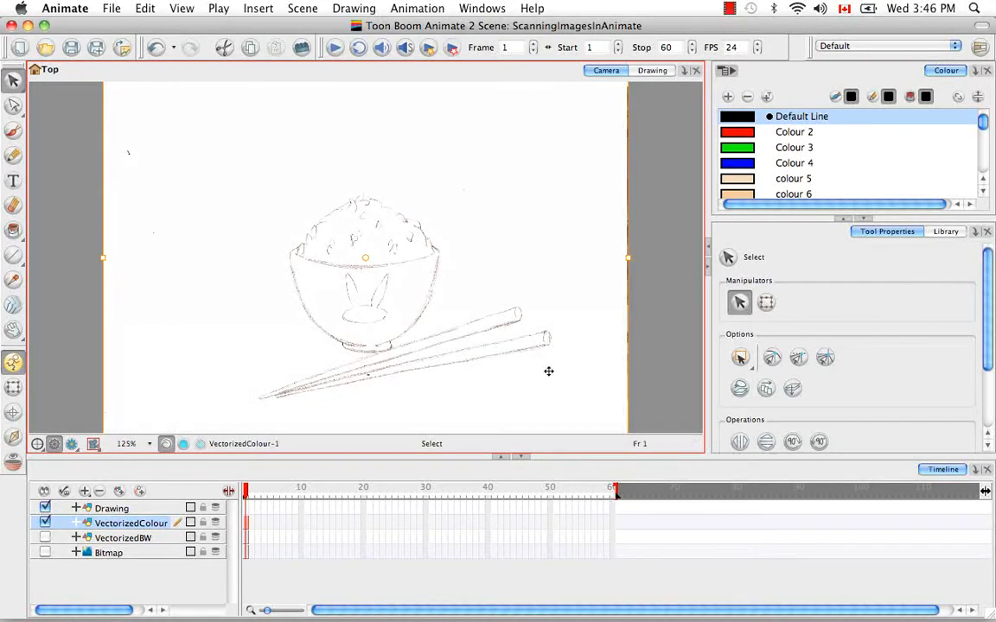
key("1")
key("1")
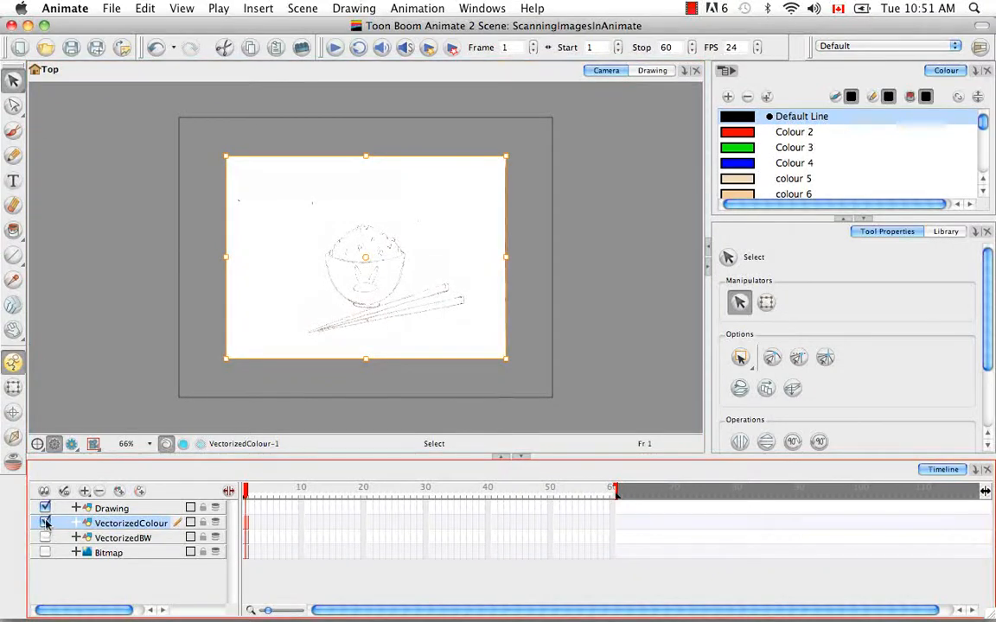
Hide the VectorizedColour layer, show VectorizedBW, and rotate its whole drawing 90° clockwise so the bowl stands upright.
left_click(45, 523)
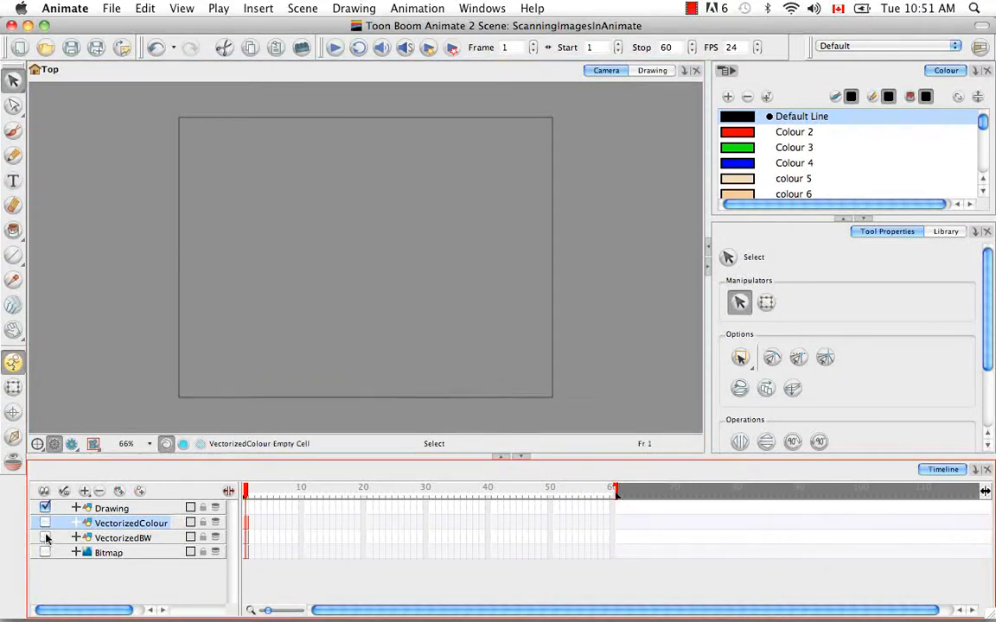
left_click(45, 538)
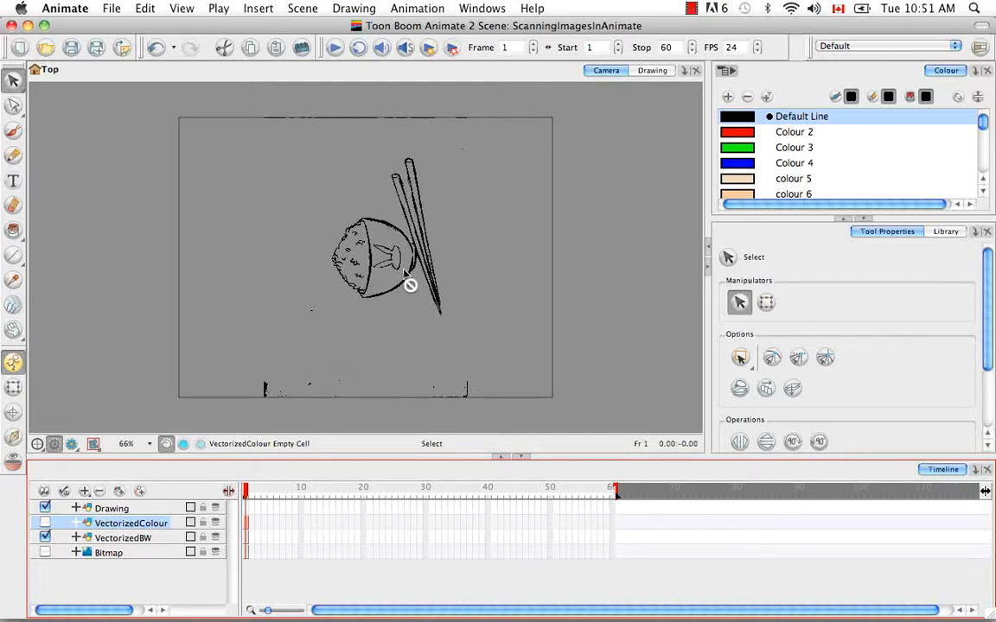
left_click(424, 310)
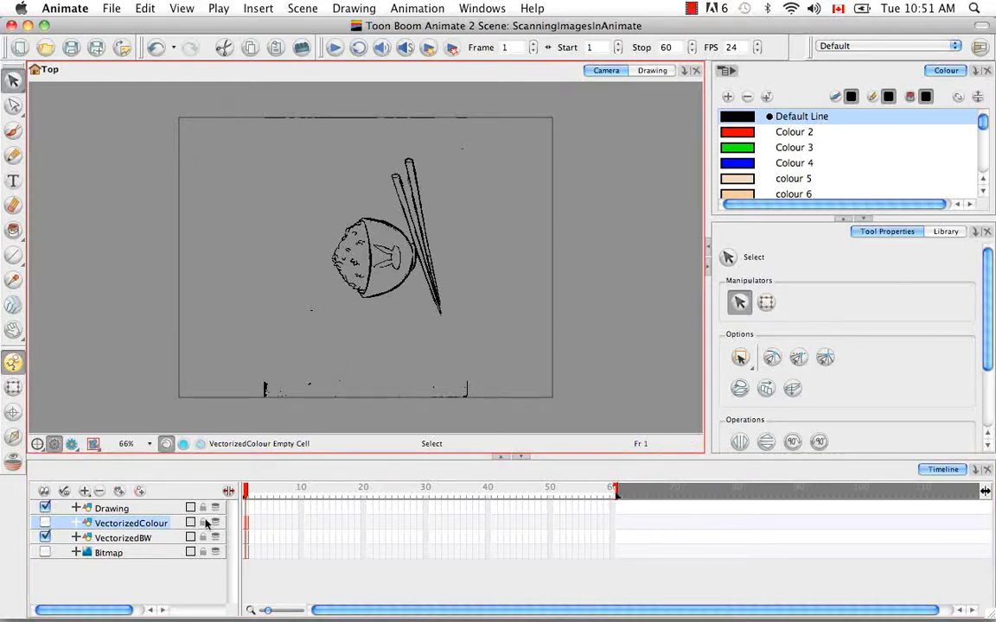
left_click(246, 540)
left_click_drag(226, 107, 536, 350)
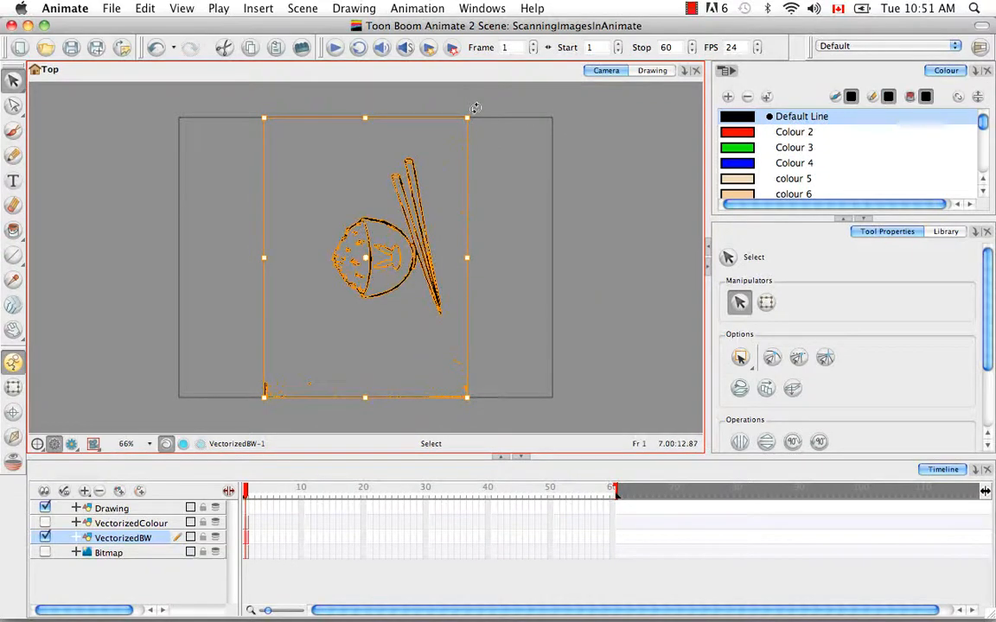
mouse_move(485, 113)
left_mouse_down()
mouse_move(541, 209)
mouse_move(535, 318)
mouse_move(518, 354)
mouse_move(523, 342)
left_mouse_up()
left_click(537, 268)
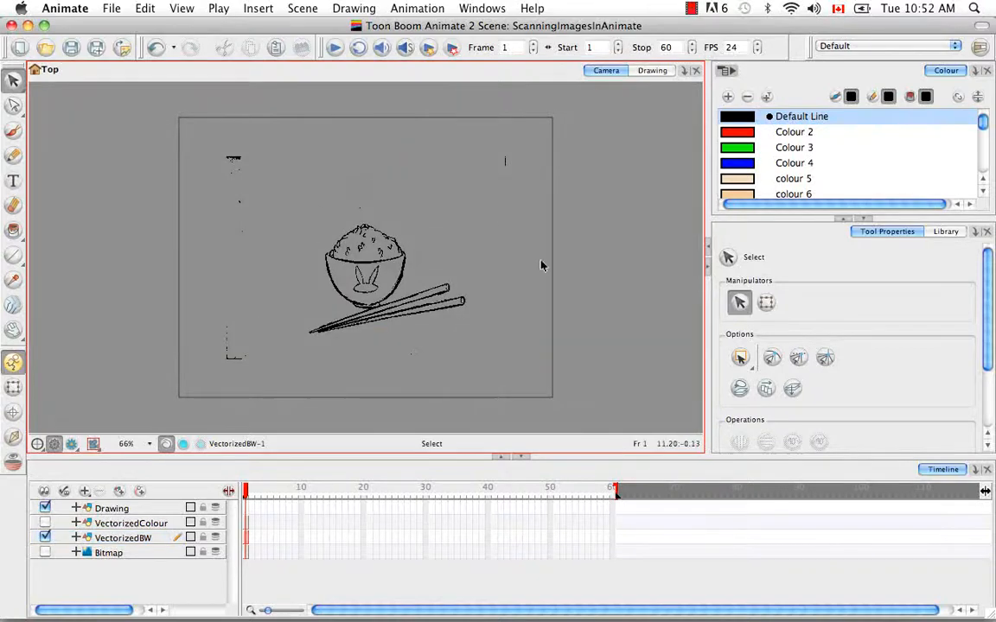
Check the full selection of the VectorizedBW drawing and examine its black linework at 300% zoom.
mouse_move(218, 152)
left_mouse_down()
mouse_move(573, 328)
mouse_move(561, 372)
left_mouse_up()
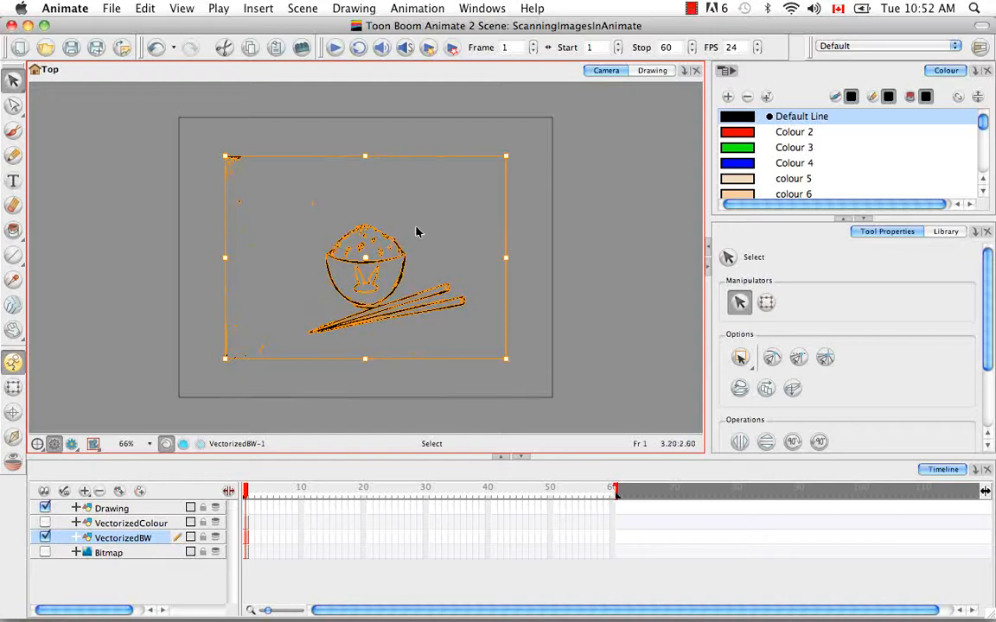
left_click(553, 316)
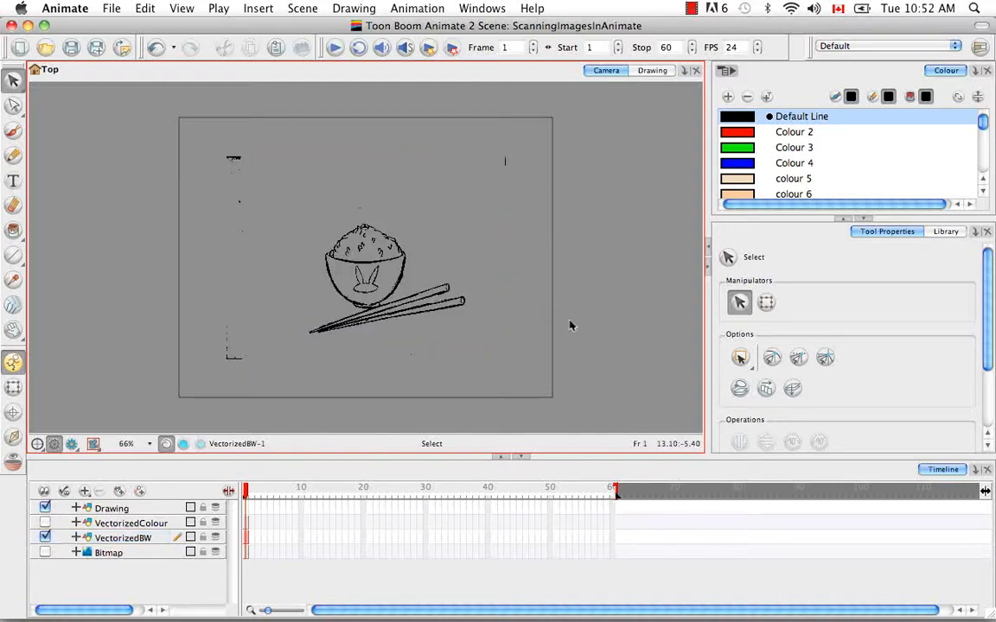
key("2")
key("2")
key("2")
key("2")
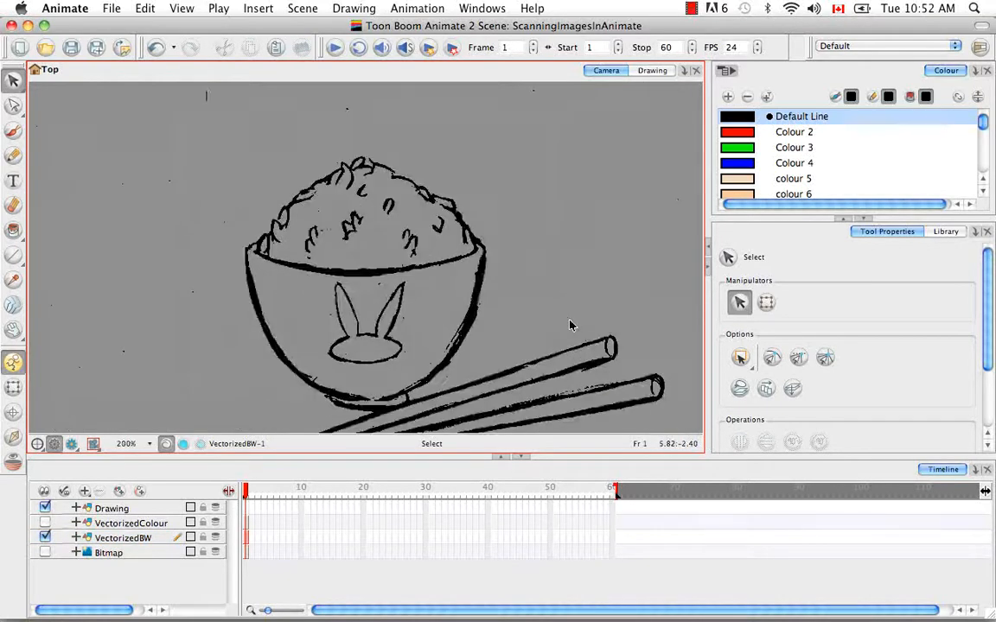
key("2")
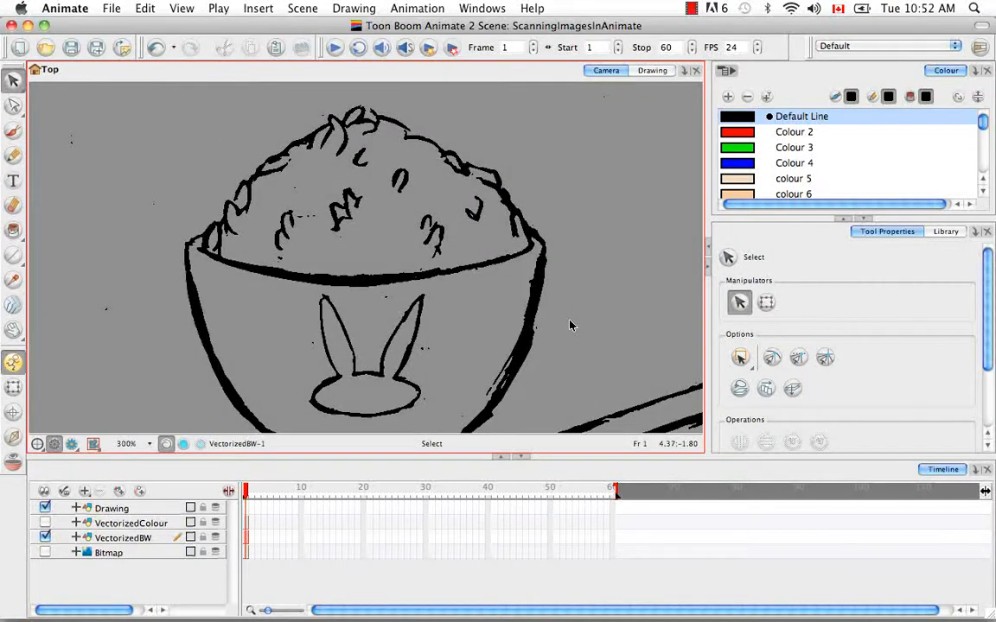
Inspect the bowl's connected outline with the Select tool and its contour points with the Contour Editor.
left_click(386, 398)
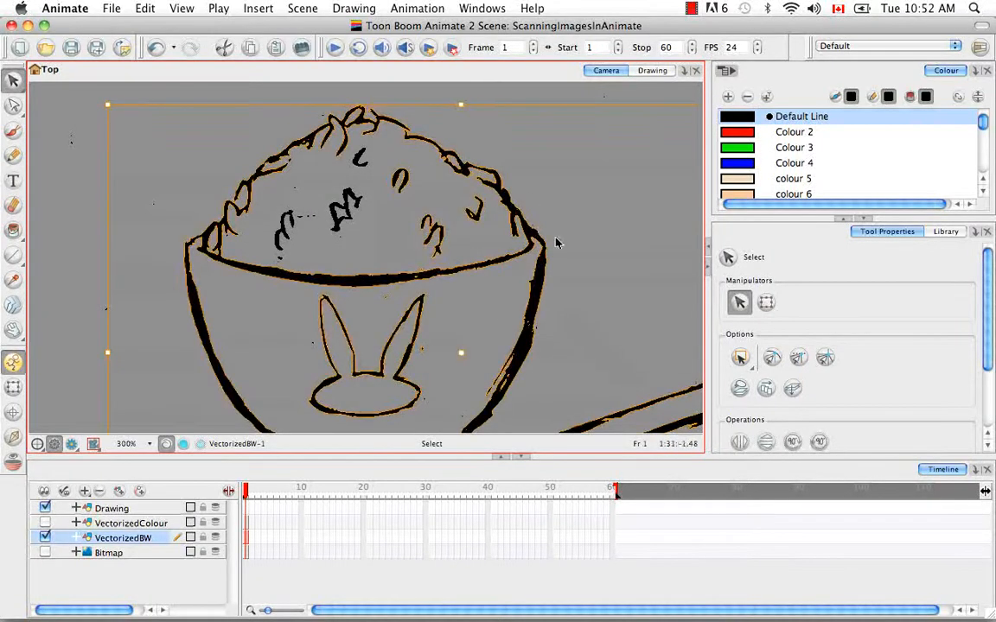
left_click(553, 240)
left_click_drag(14, 106, 95, 102)
left_click(246, 181)
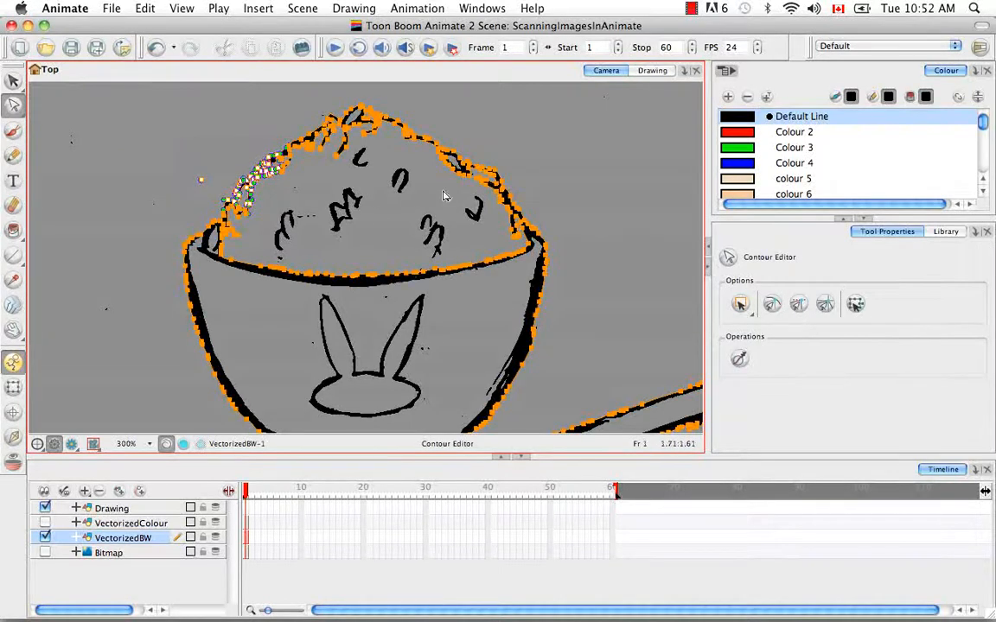
left_click_drag(13, 81, 50, 83)
Try filling the bowl body with the green Colour 3 using the Paint tool, and undo the fill.
left_click(13, 229)
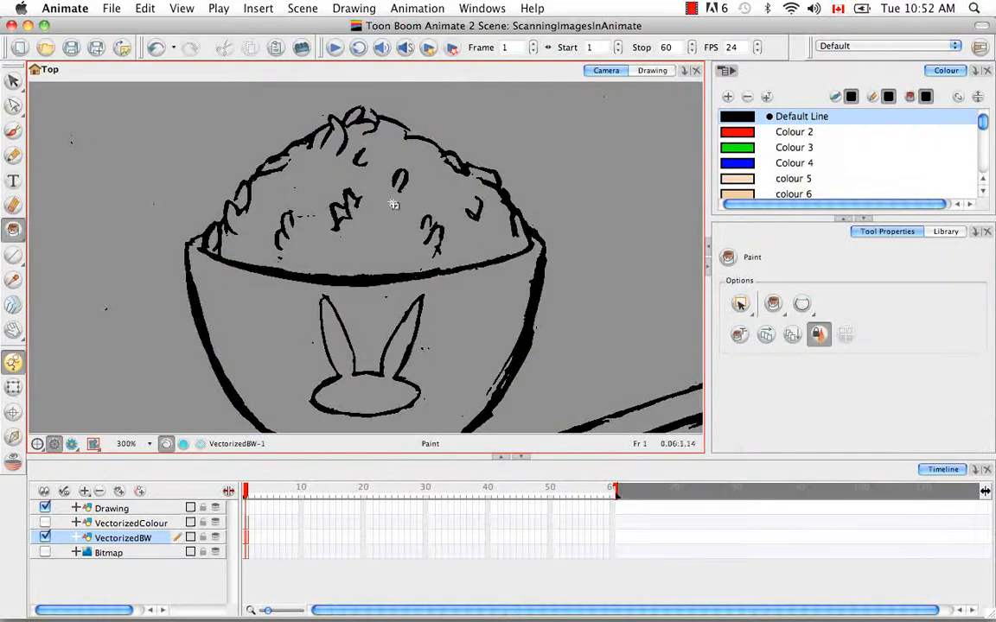
left_click(732, 149)
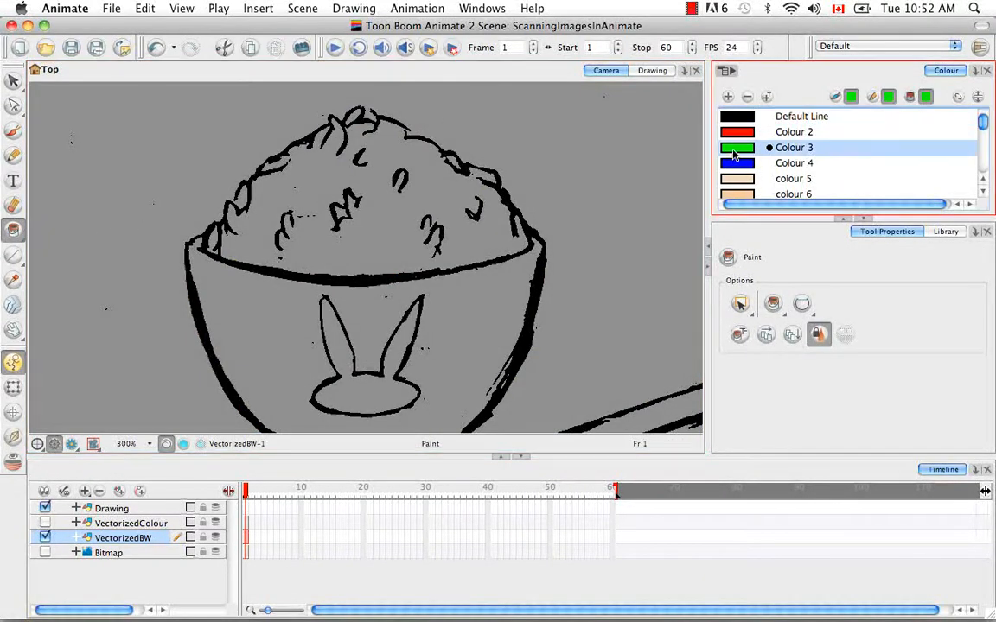
left_click(493, 288)
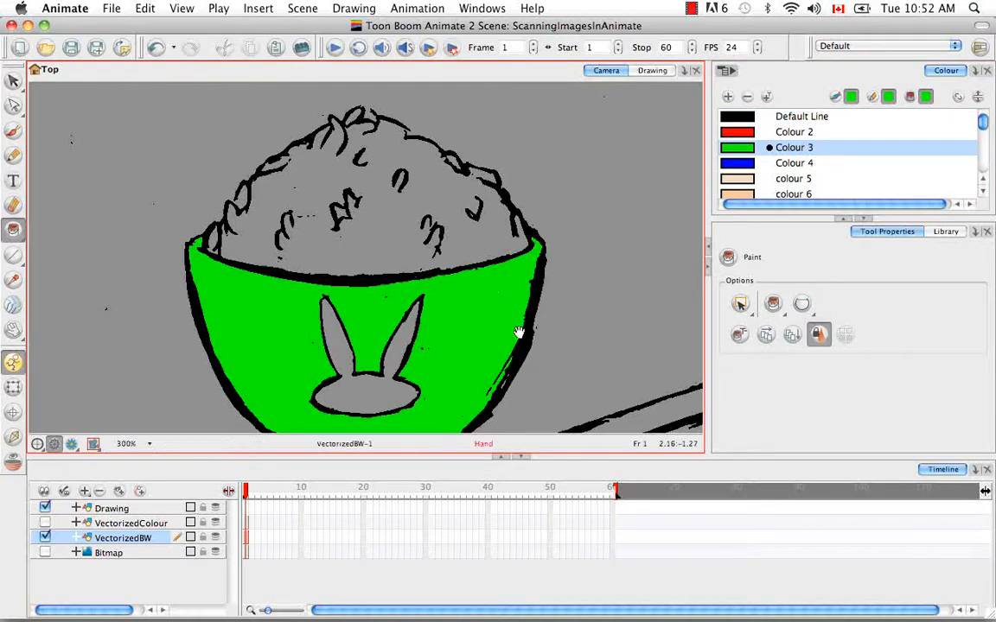
left_click_drag(518, 333, 511, 263)
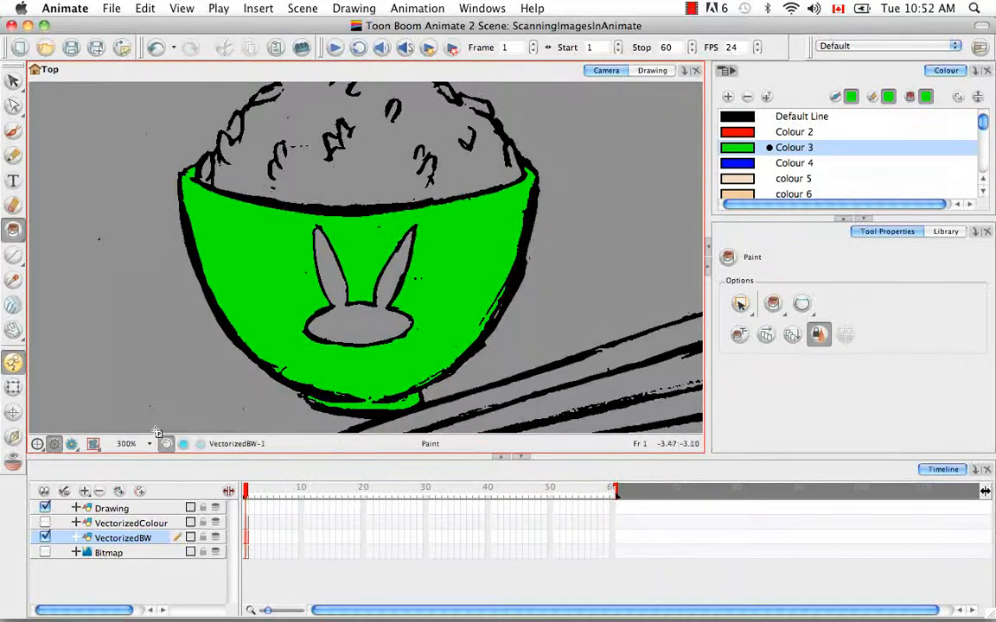
key("super+z")
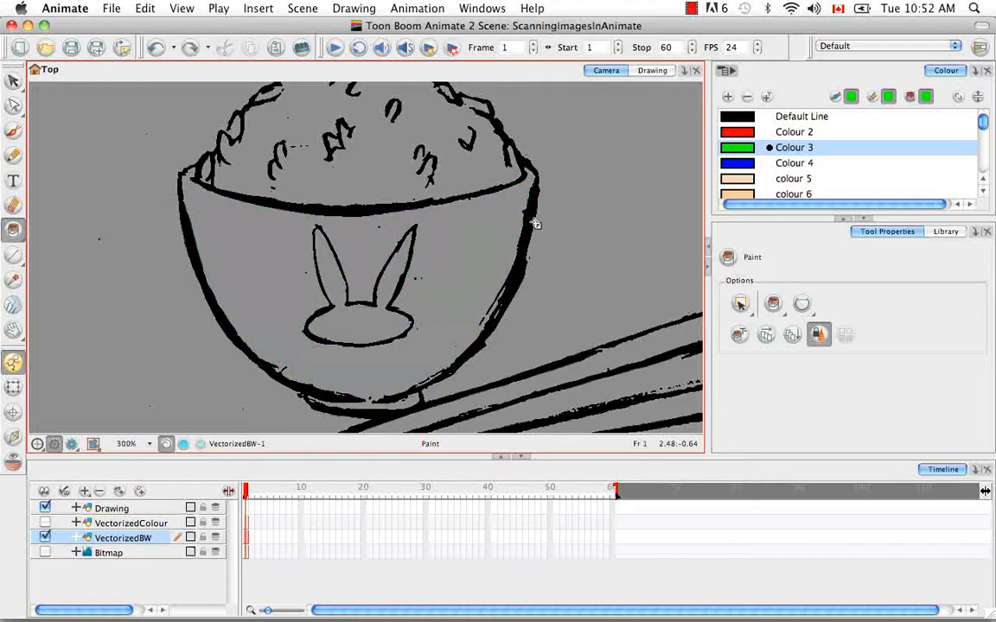
Hide the VectorizedBW layer and show the Bitmap layer in the camera view at 66% zoom.
key("super+minus")
key("super+minus")
key("super+minus")
key("super+minus")
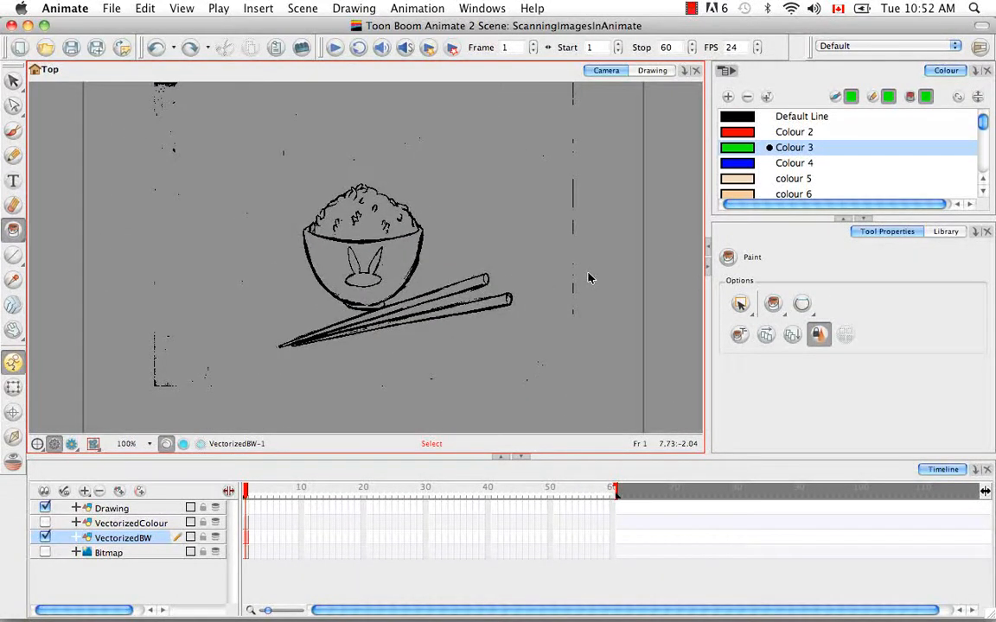
key("super+minus")
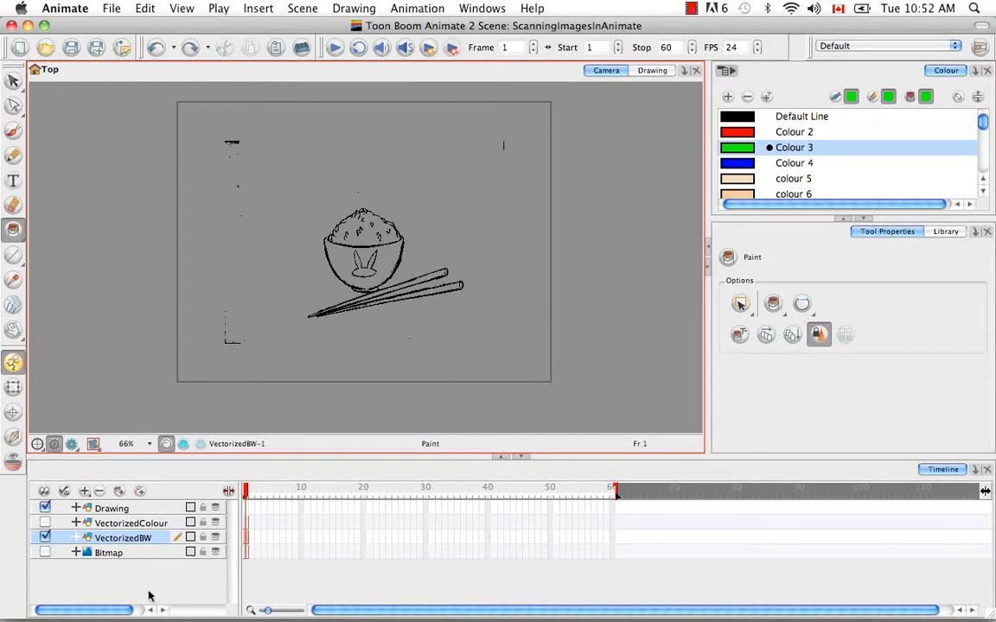
left_click(44, 537)
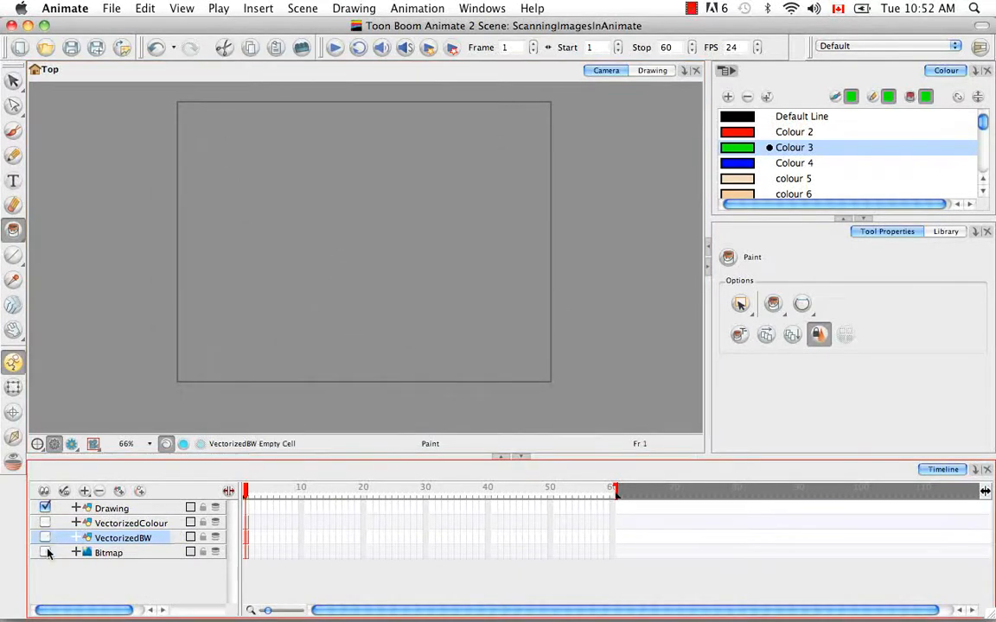
left_click(46, 552)
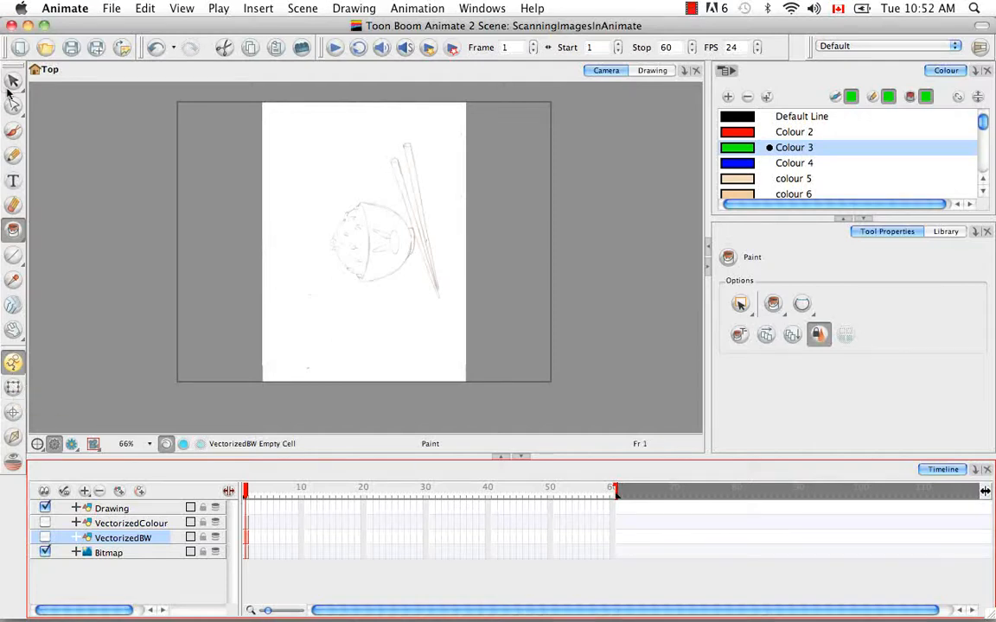
Rotate the Bitmap layer's image 90° clockwise with the Transform tool so the bowl stands upright, and deselect it.
left_click_drag(13, 80, 169, 89)
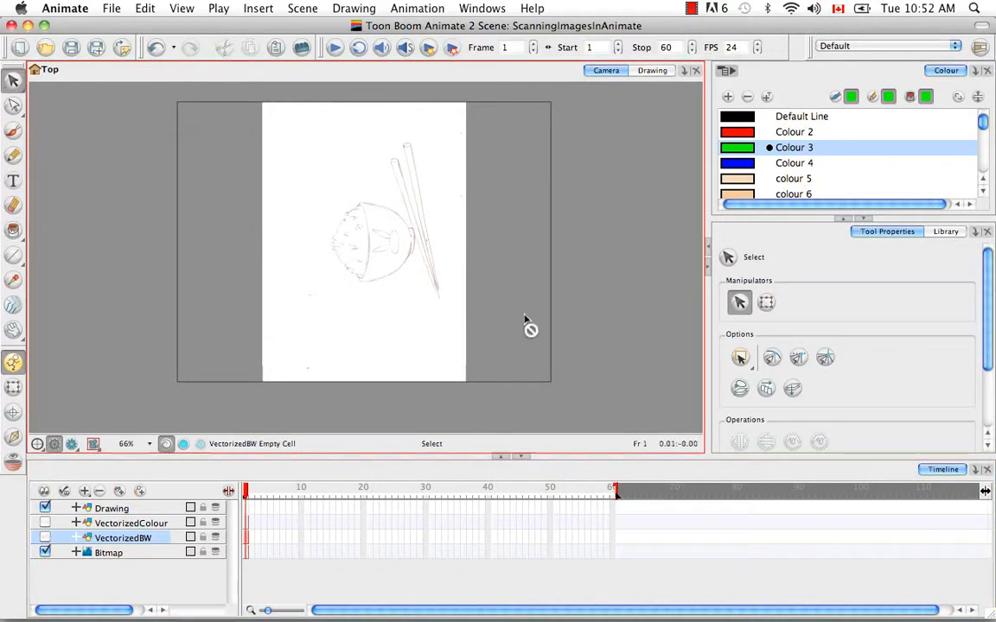
left_click(13, 387)
left_click(357, 261)
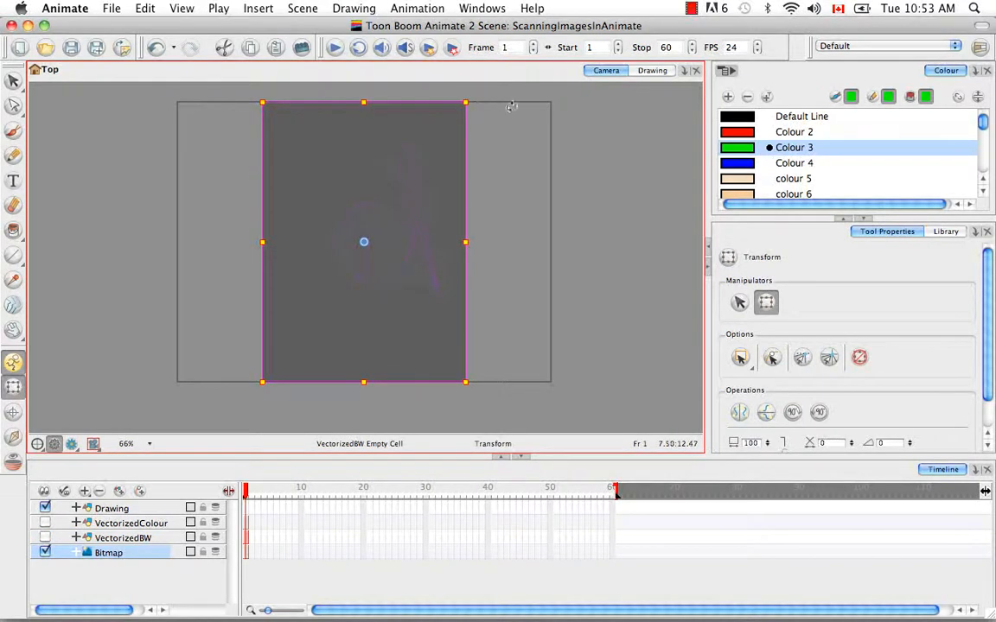
left_click_drag(428, 85, 532, 370)
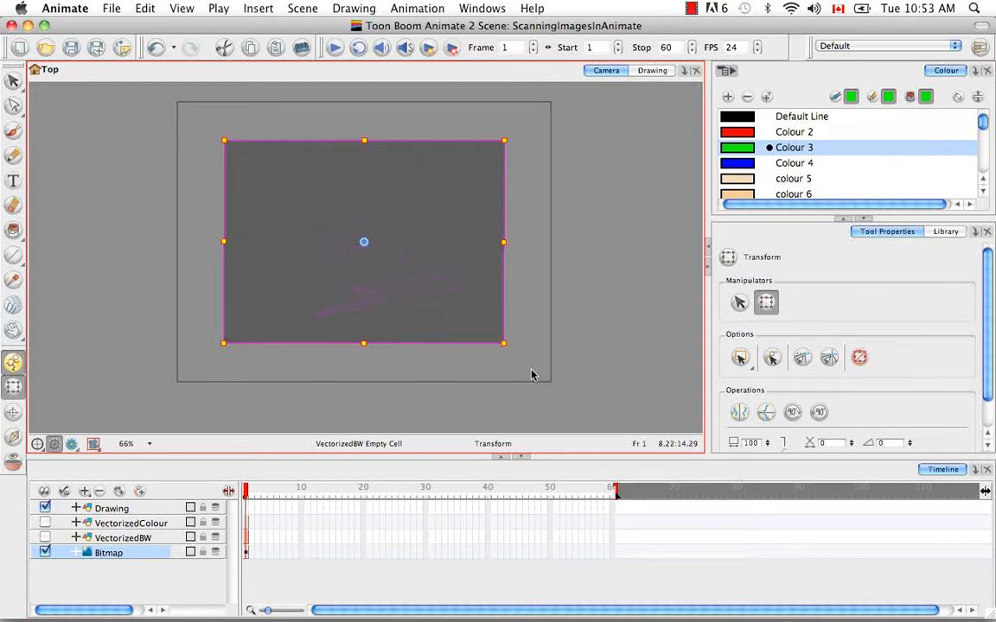
left_click(533, 344)
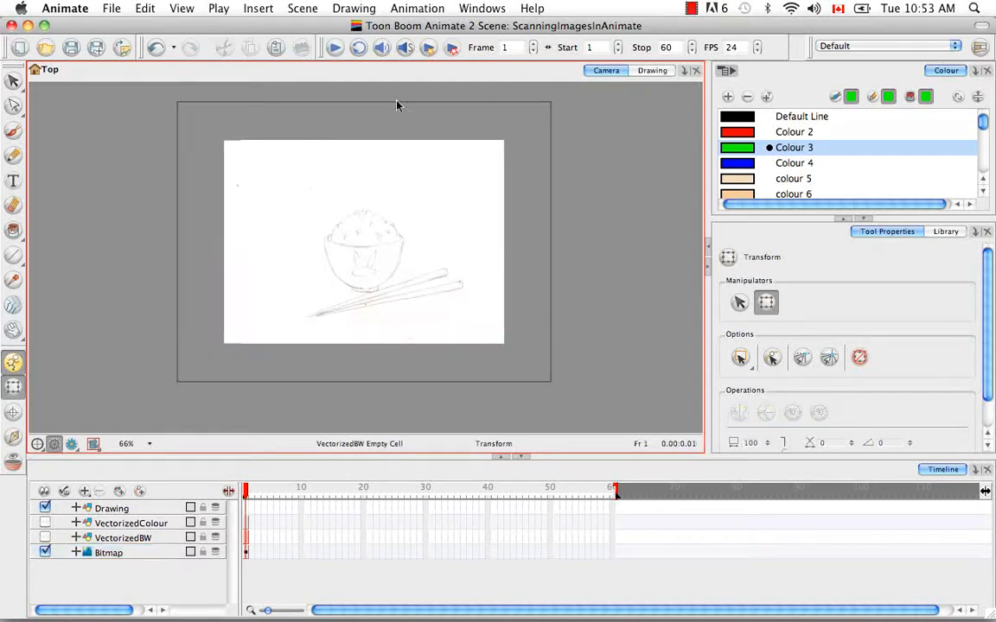
left_click(247, 148)
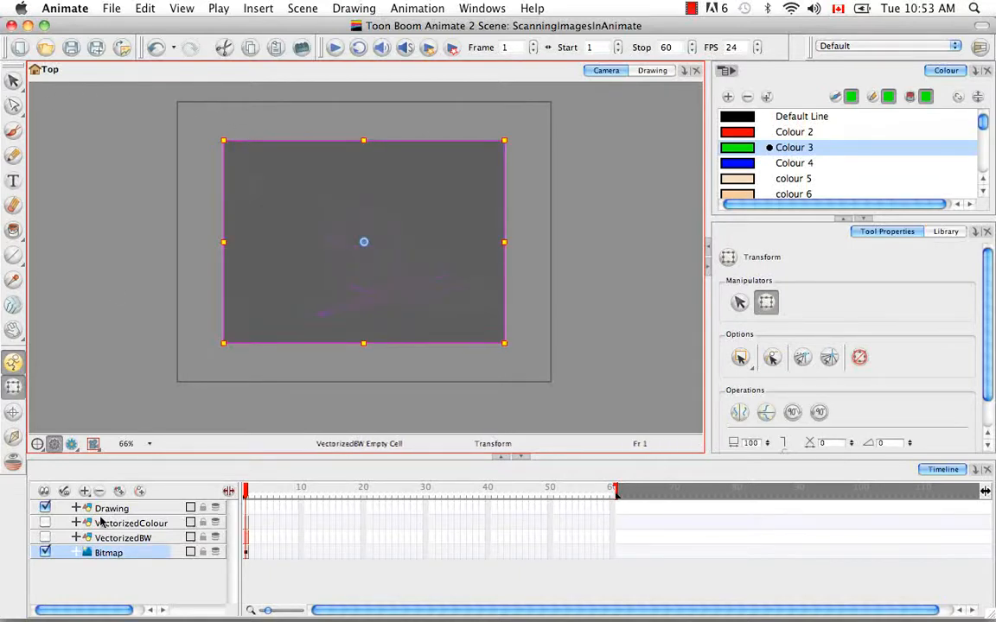
left_click(246, 380)
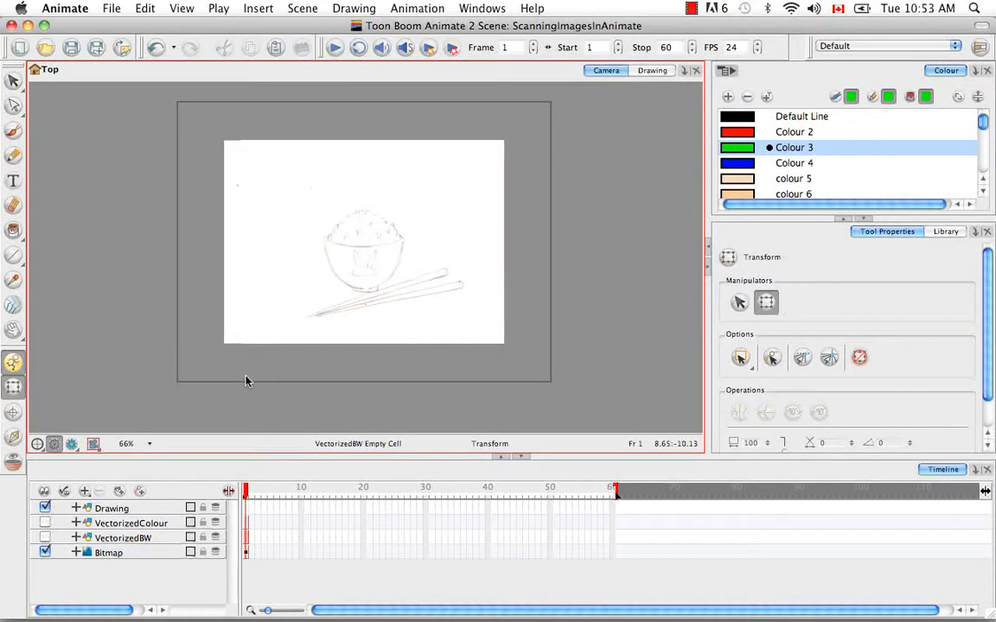